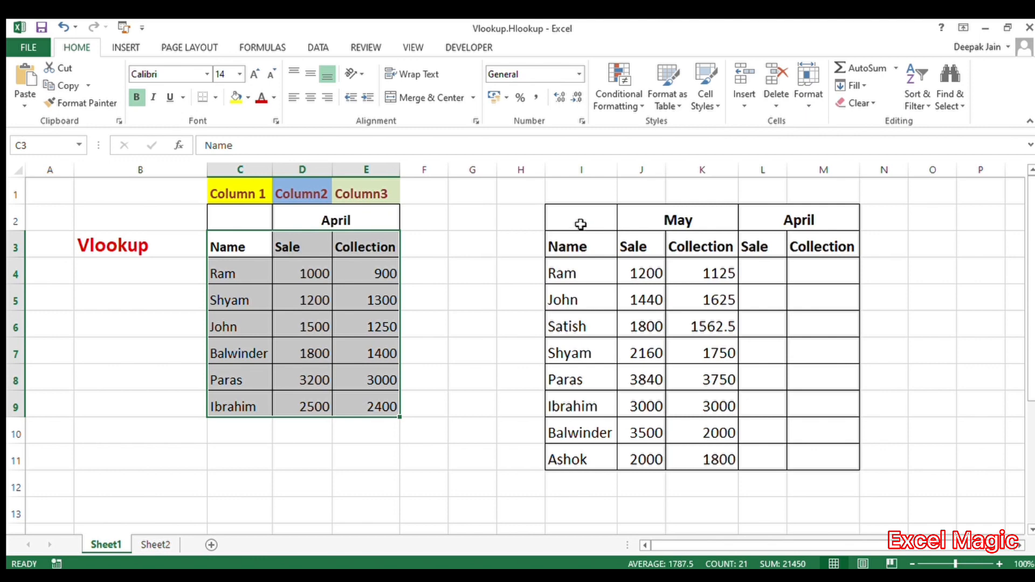
# Examine the May table and the empty April Sale and Collection columns to be filled.
pyautogui.moveTo(580, 224); pyautogui.dragTo(688, 460)
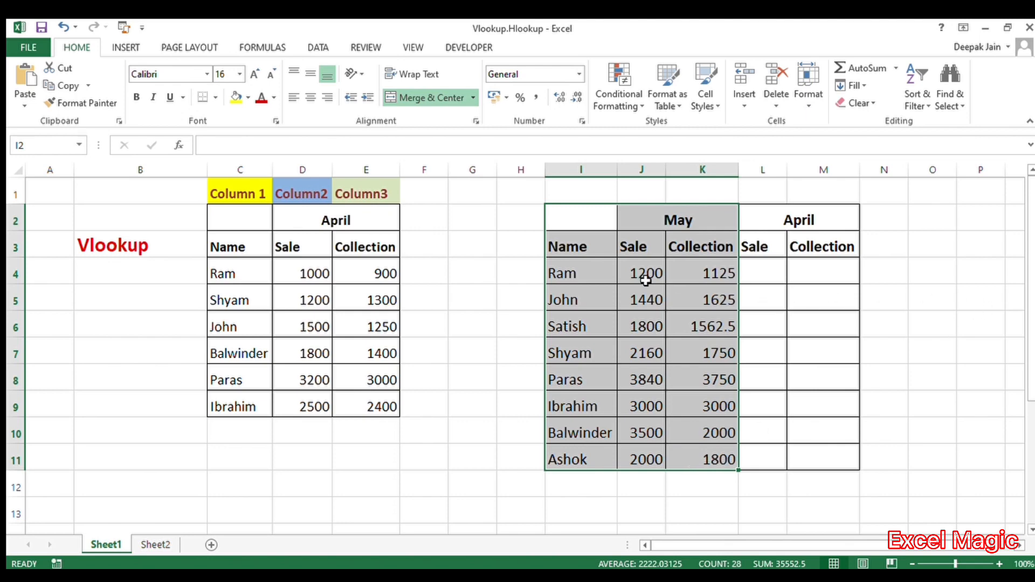
pyautogui.click(802, 219)
pyautogui.moveTo(802, 219); pyautogui.dragTo(811, 453)
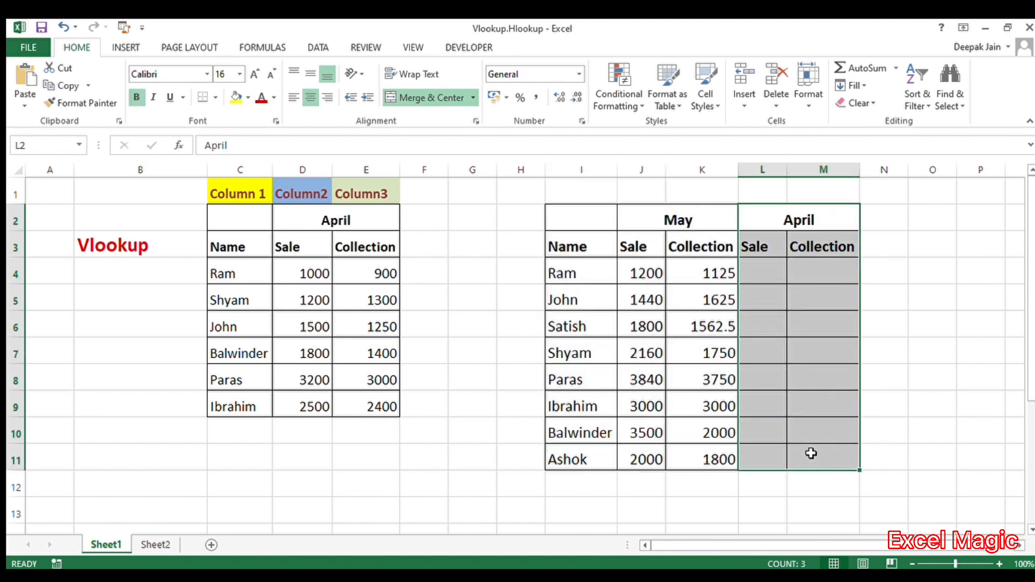
pyautogui.click(516, 320)
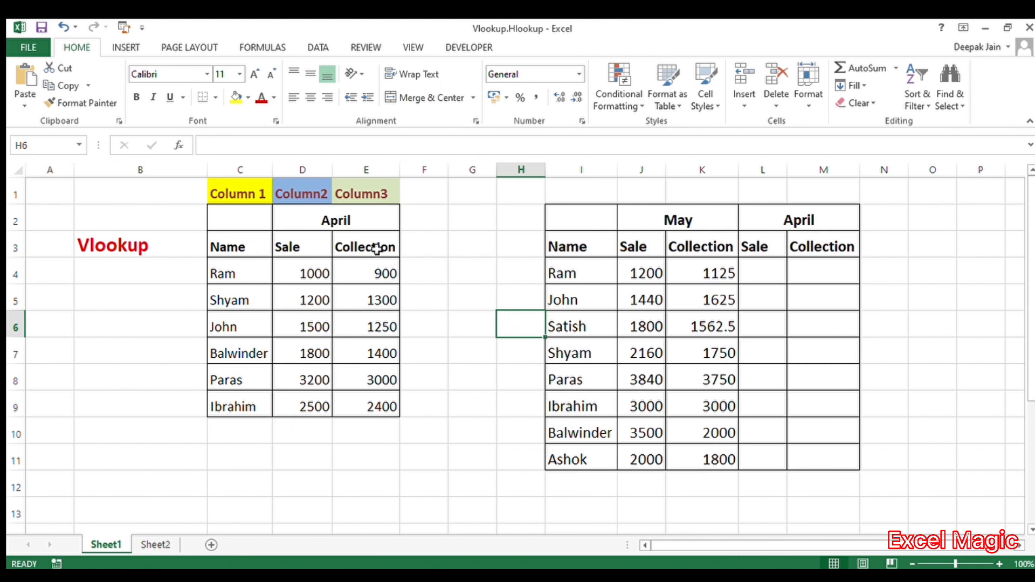
# In the April Sale cell for Ram, begin a VLOOKUP of I4 in range C3:E9 returning column 2.
pyautogui.click(759, 277)
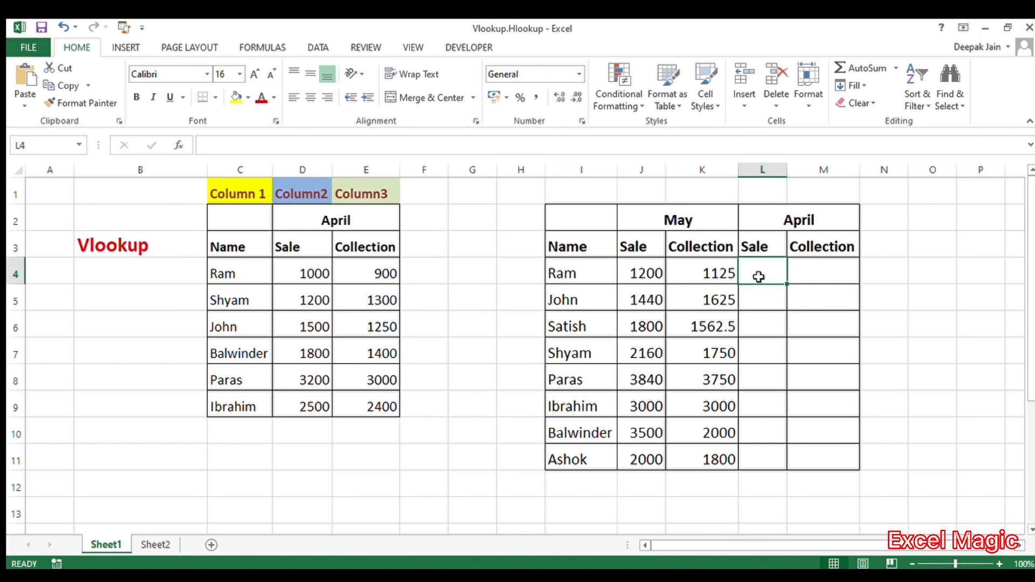
pyautogui.write('=')
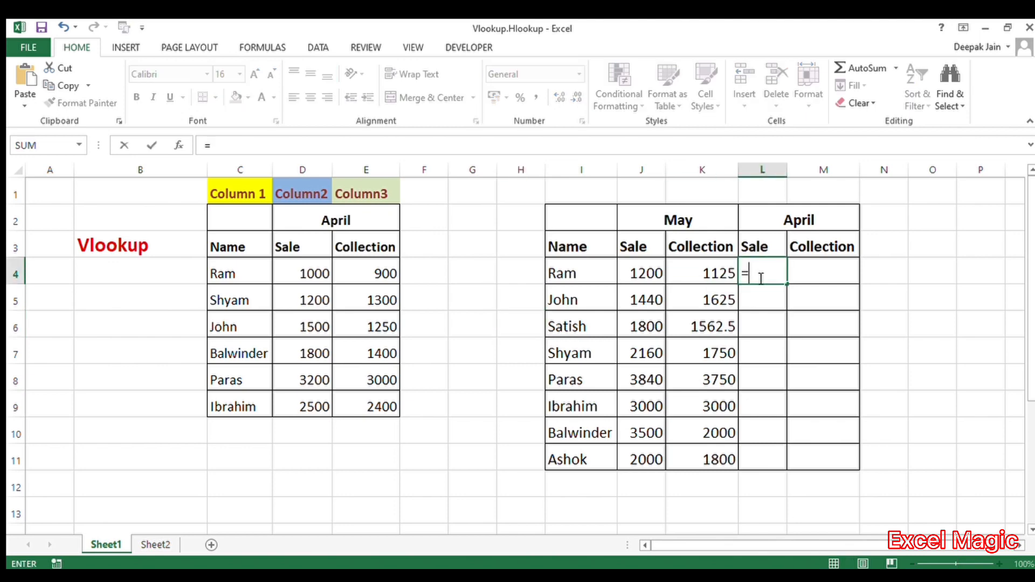
pyautogui.write('vlookup(')
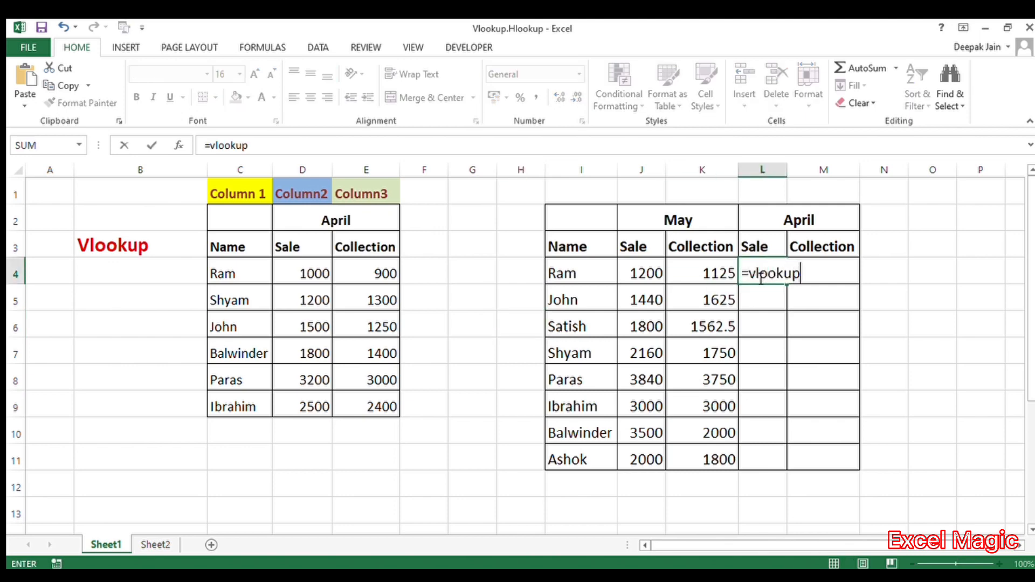
pyautogui.click(568, 271)
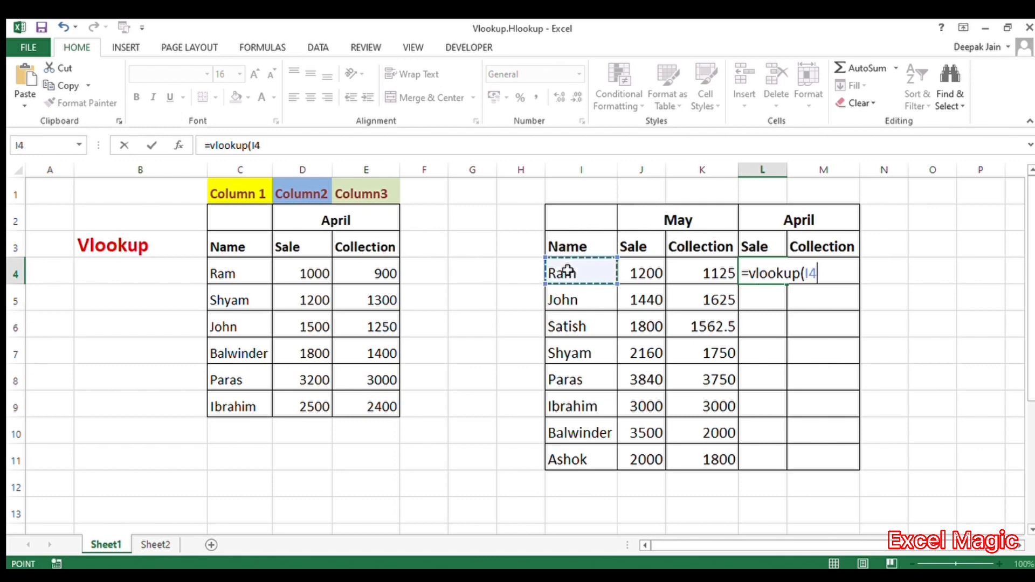
pyautogui.write(',')
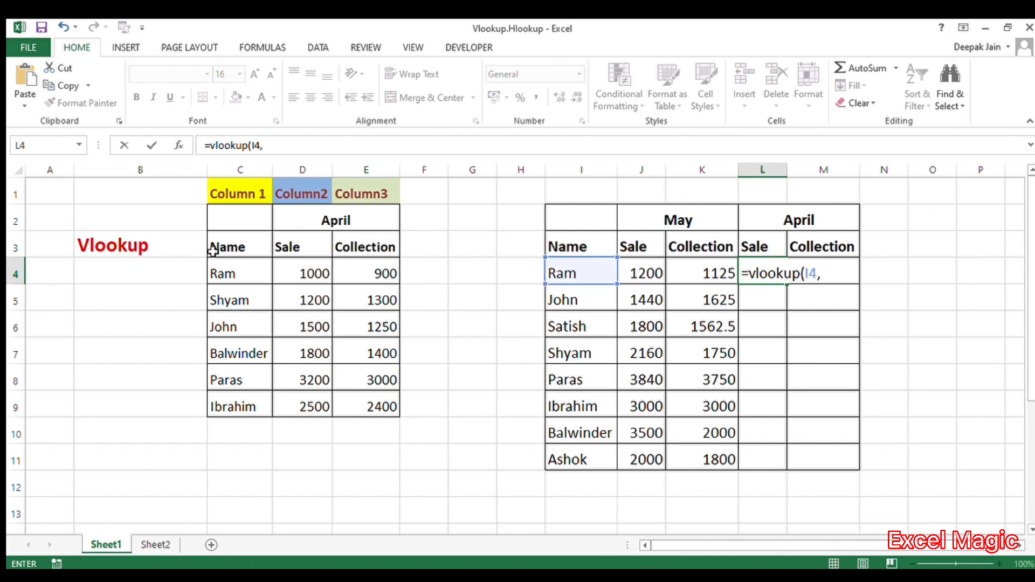
pyautogui.moveTo(208, 255); pyautogui.dragTo(361, 408)
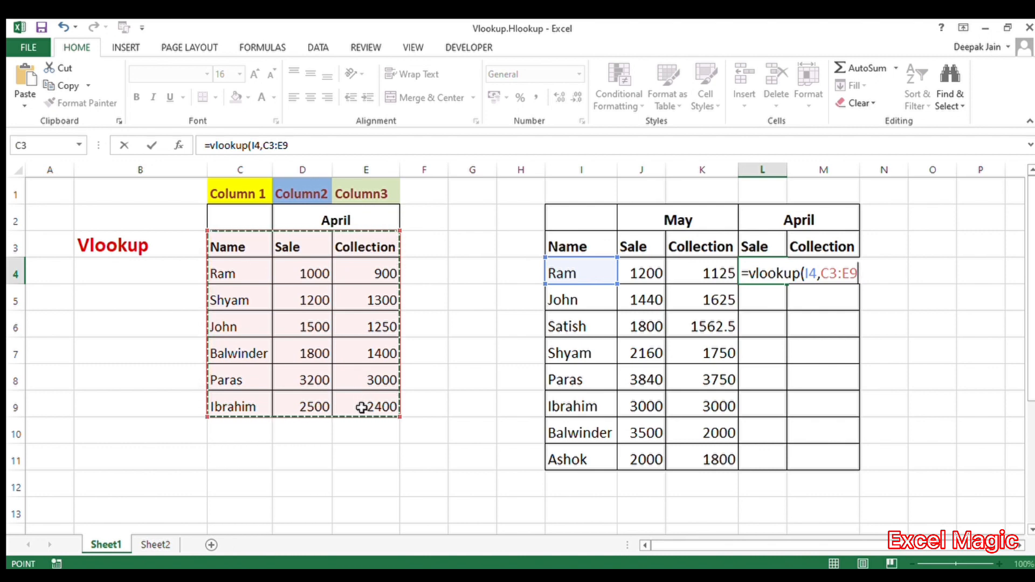
pyautogui.write(',')
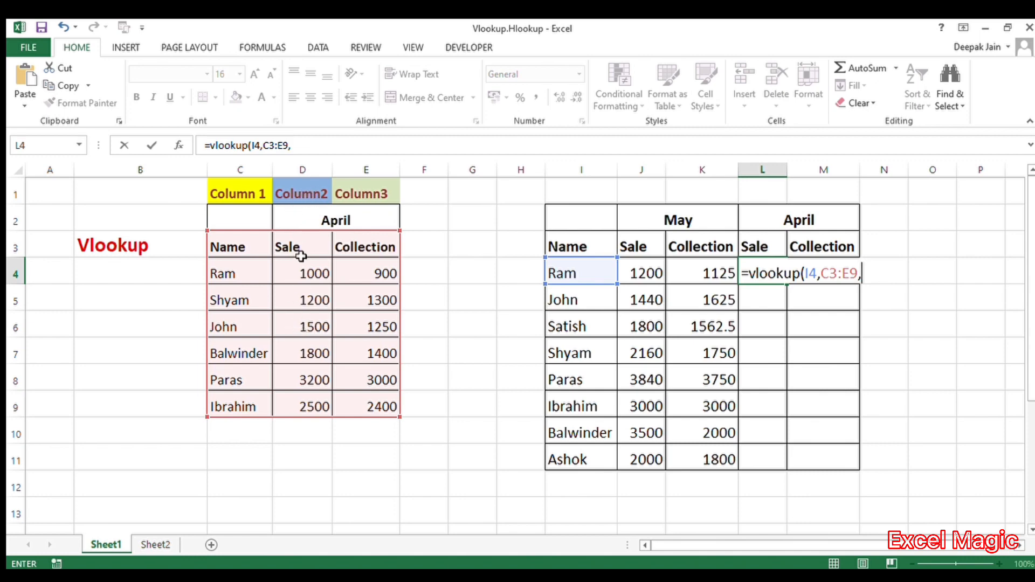
pyautogui.click(309, 150)
pyautogui.write('2')
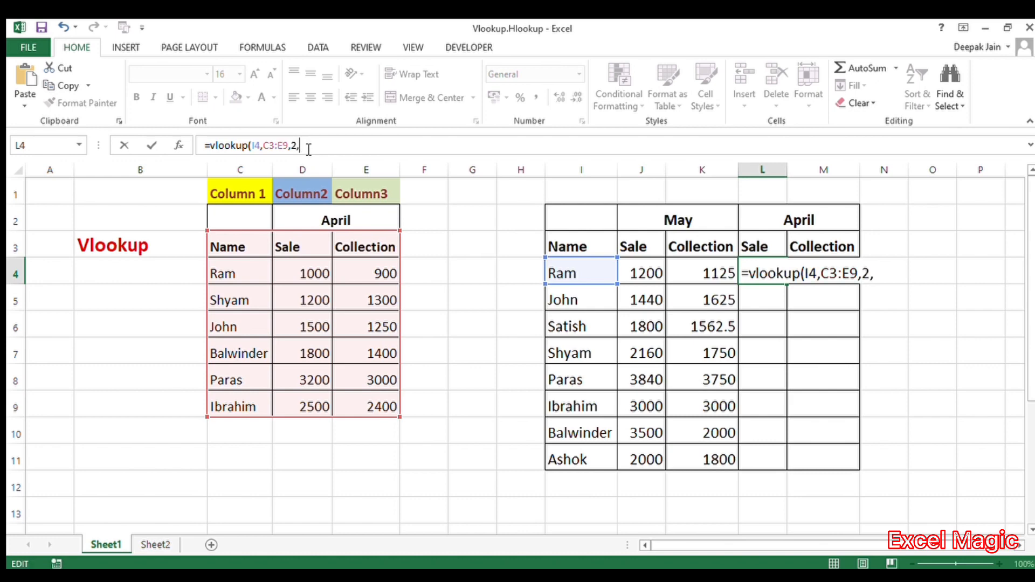
pyautogui.write(',false')
# Finish the formula with exact match 0 and the absolute range $C$3:$E$9, and confirm it.
pyautogui.press('BackSpace')
pyautogui.press('BackSpace')
pyautogui.press('BackSpace')
pyautogui.press('BackSpace')
pyautogui.press('BackSpace')
pyautogui.write('0')
pyautogui.press('F4')
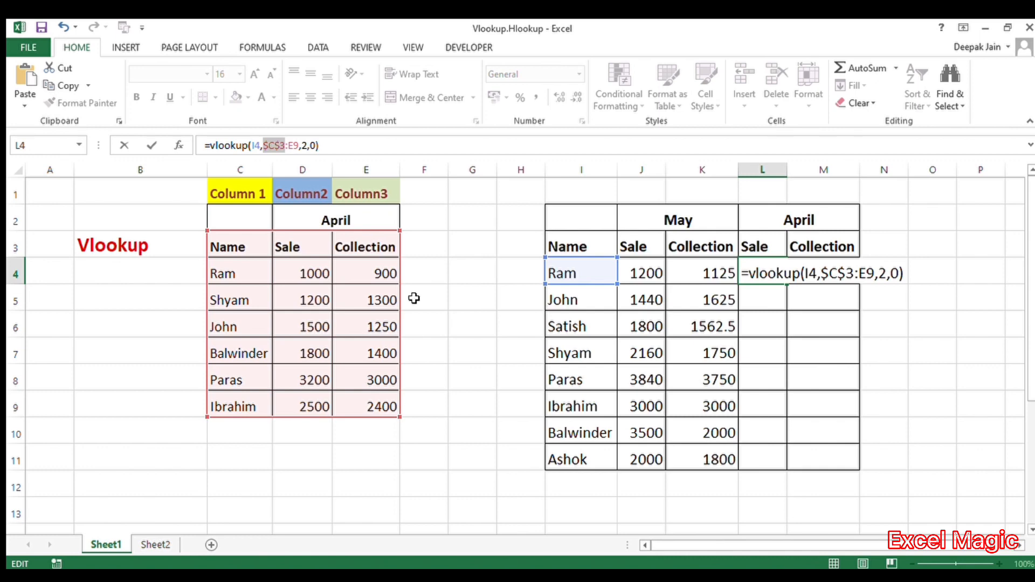
pyautogui.click(295, 146)
pyautogui.press('F4')
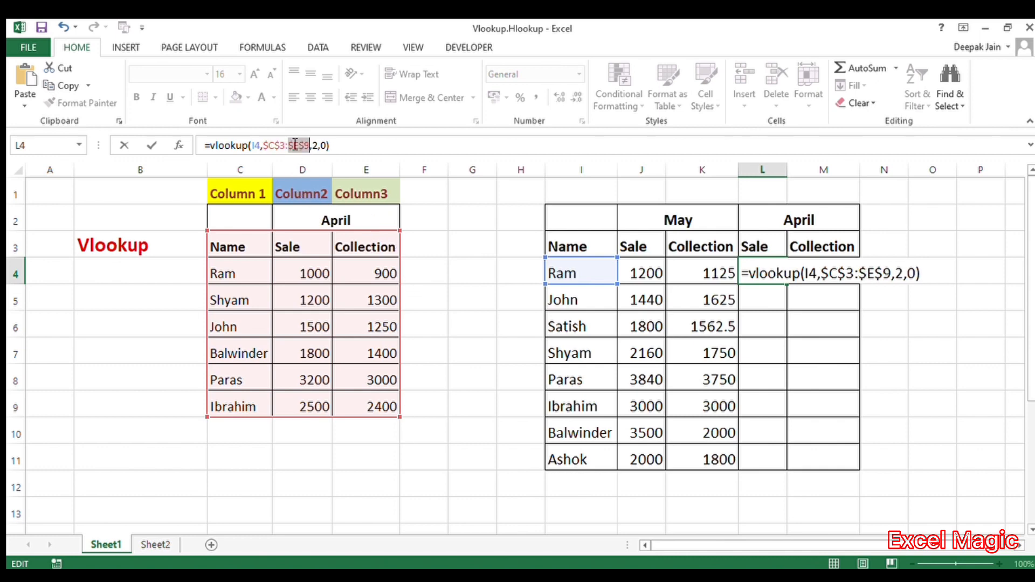
pyautogui.click(364, 150)
pyautogui.press('Return')
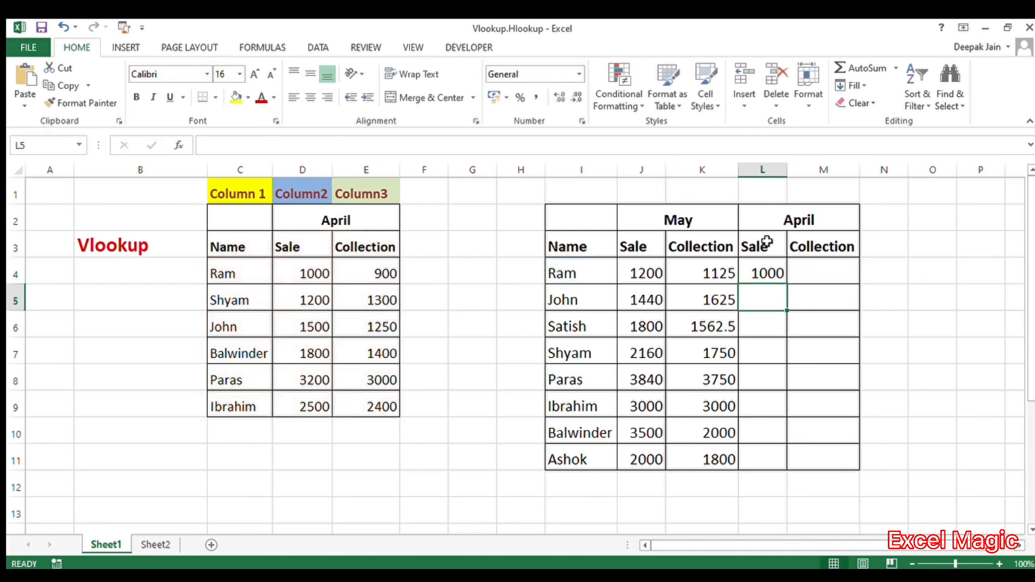
# Fill the April Sale formula down through L11.
pyautogui.click(767, 276)
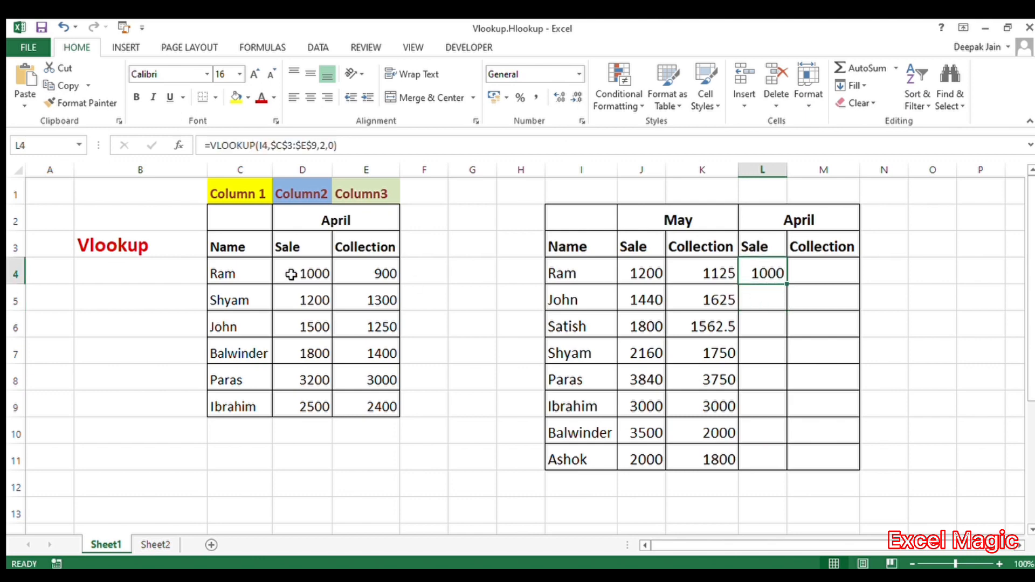
pyautogui.moveTo(787, 289); pyautogui.dragTo(787, 288)
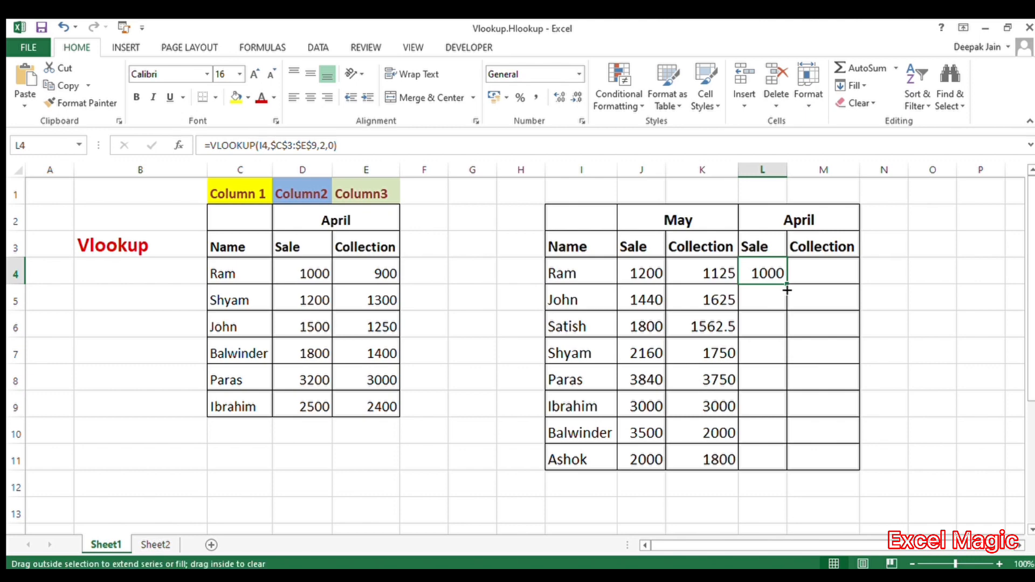
pyautogui.moveTo(787, 290); pyautogui.dragTo(777, 470)
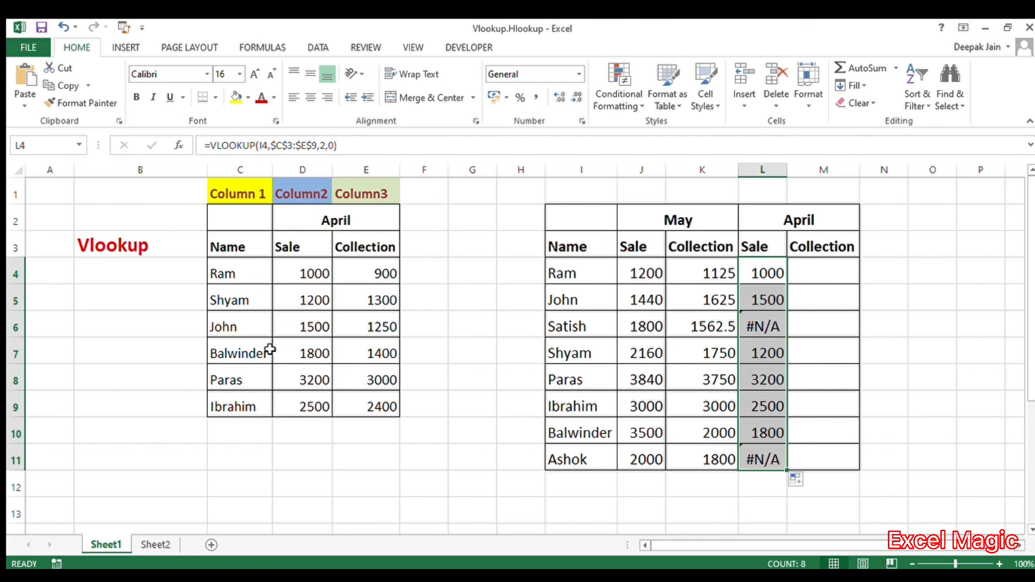
# In the April Collection cell for Ram, enter =vlookup(I4,C3:E9,3,0).
pyautogui.click(829, 268)
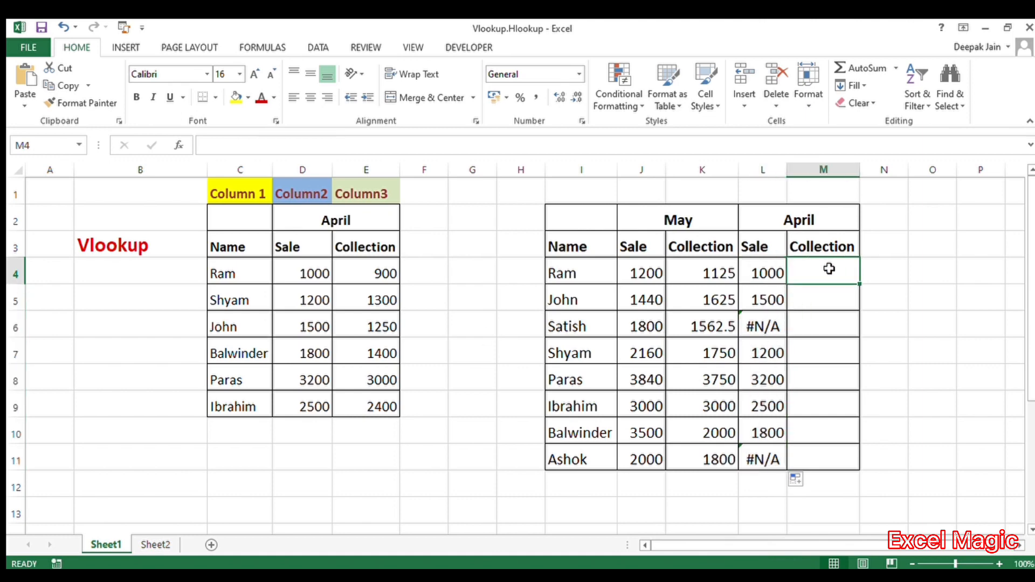
pyautogui.write('=vlookup')
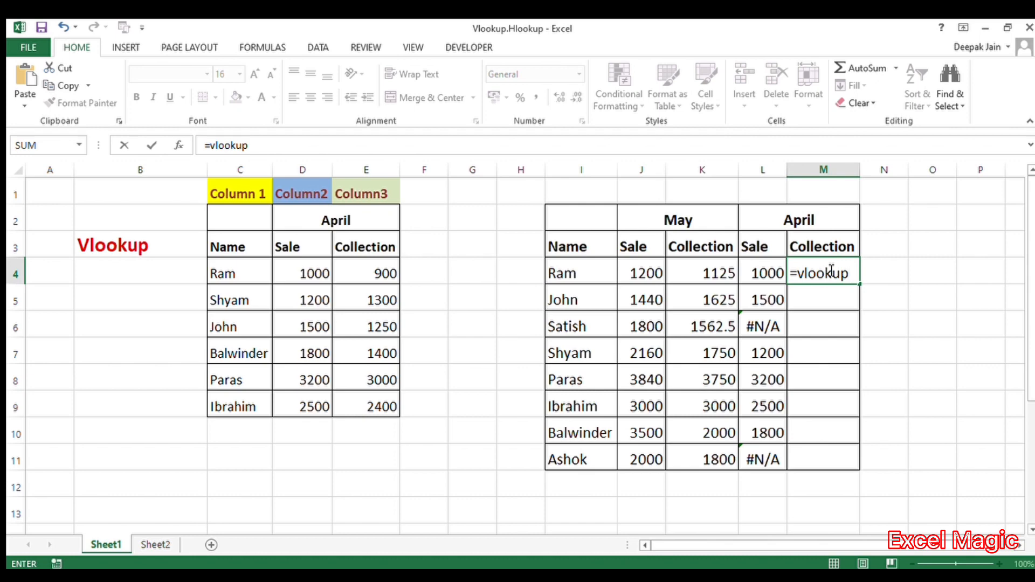
pyautogui.write('(')
pyautogui.click(564, 274)
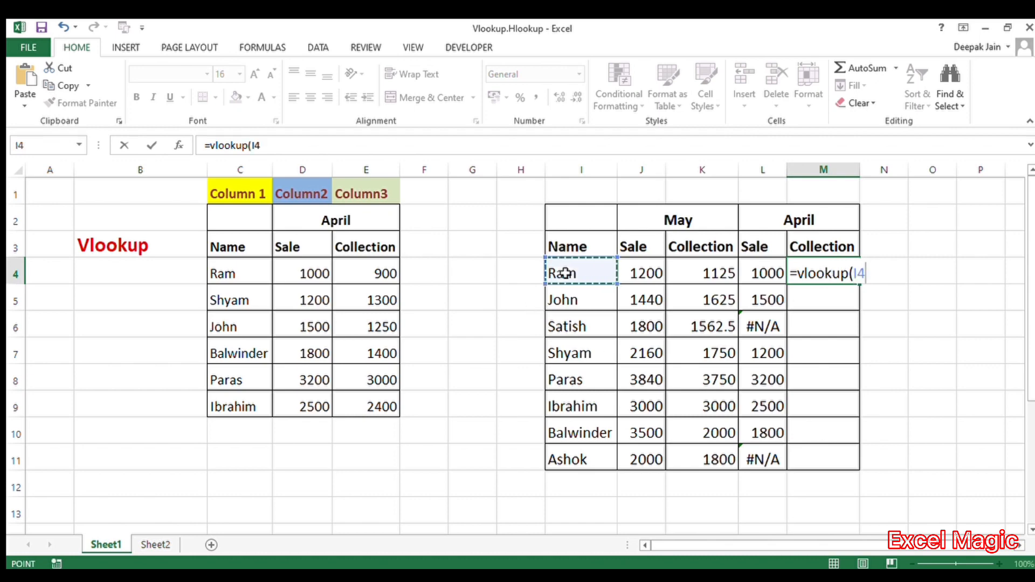
pyautogui.write(',')
pyautogui.moveTo(232, 242); pyautogui.dragTo(364, 403)
pyautogui.write(',')
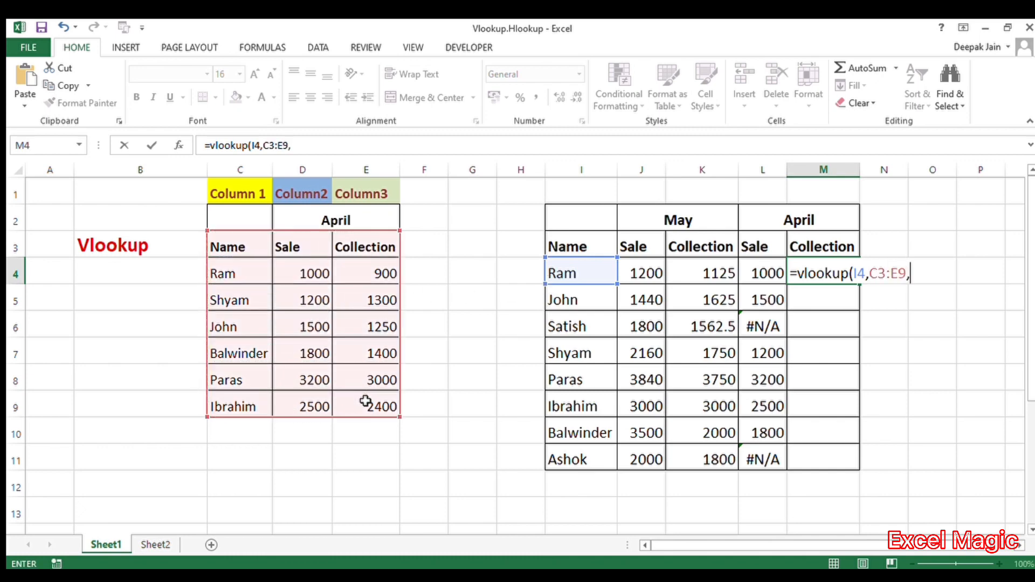
pyautogui.write('3,0)')
# Make the Collection formula's range absolute as $C$3:$E$9 and confirm it.
pyautogui.click(271, 146)
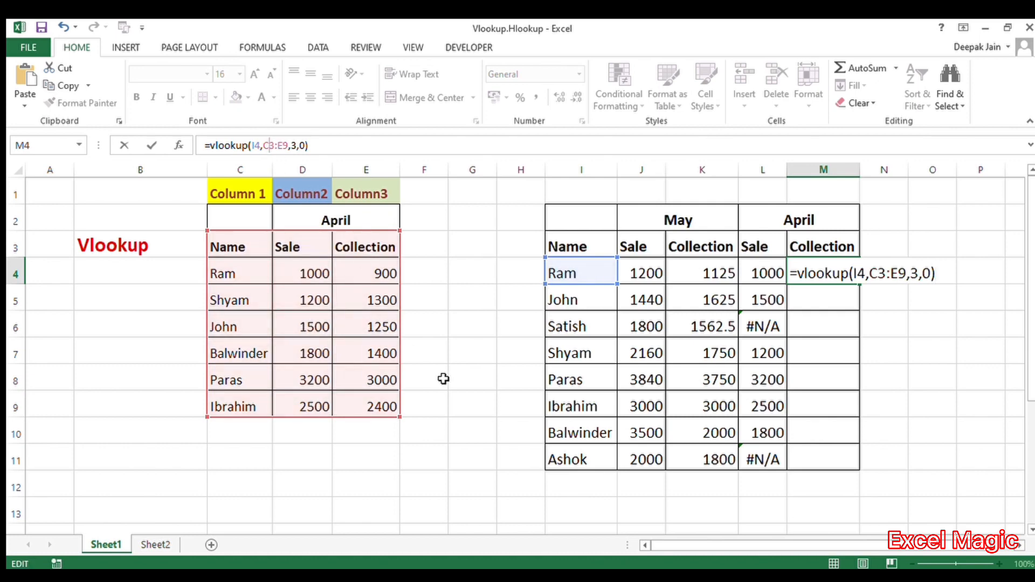
pyautogui.press('F4')
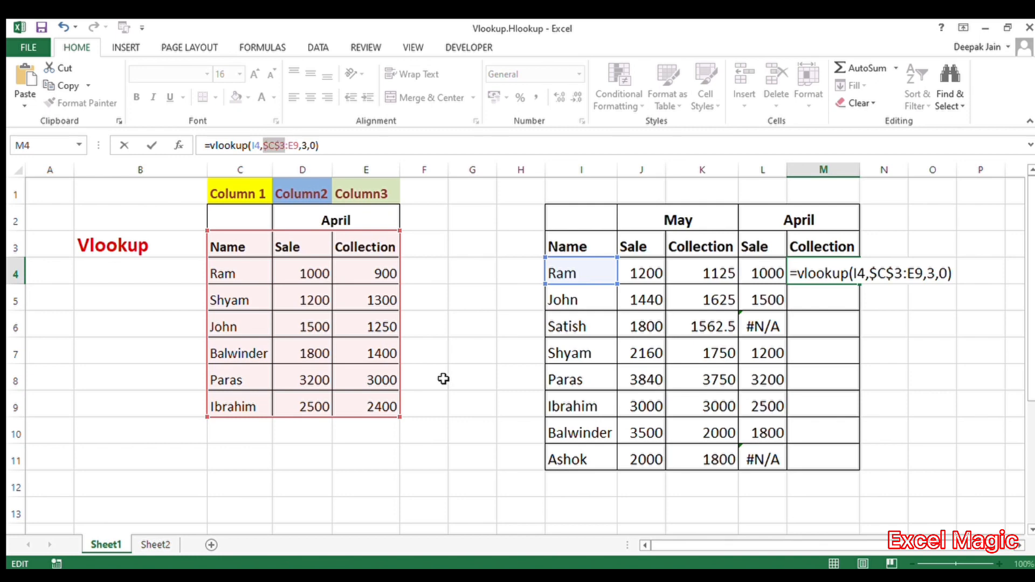
pyautogui.click(290, 146)
pyautogui.press('F4')
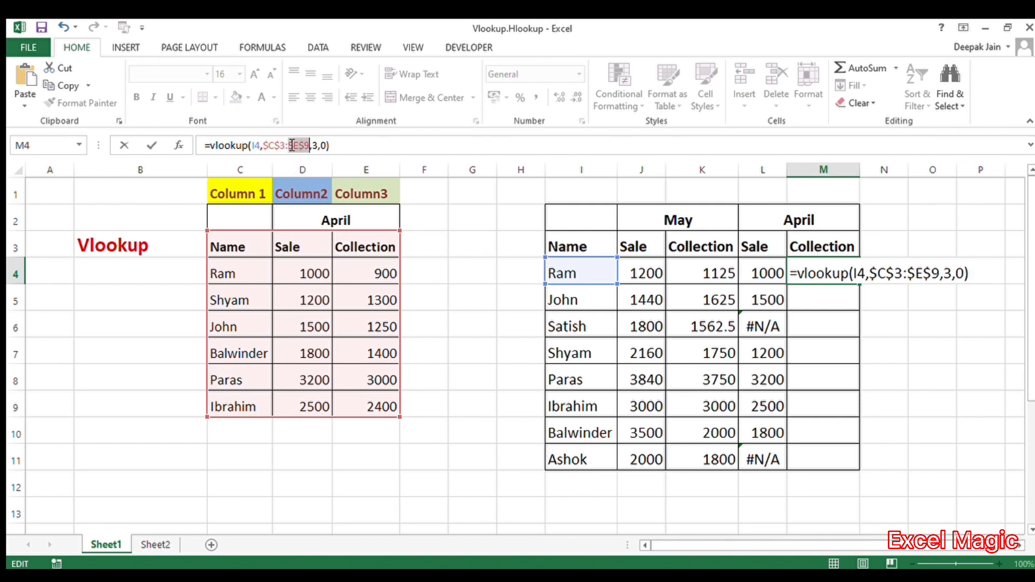
pyautogui.press('Return')
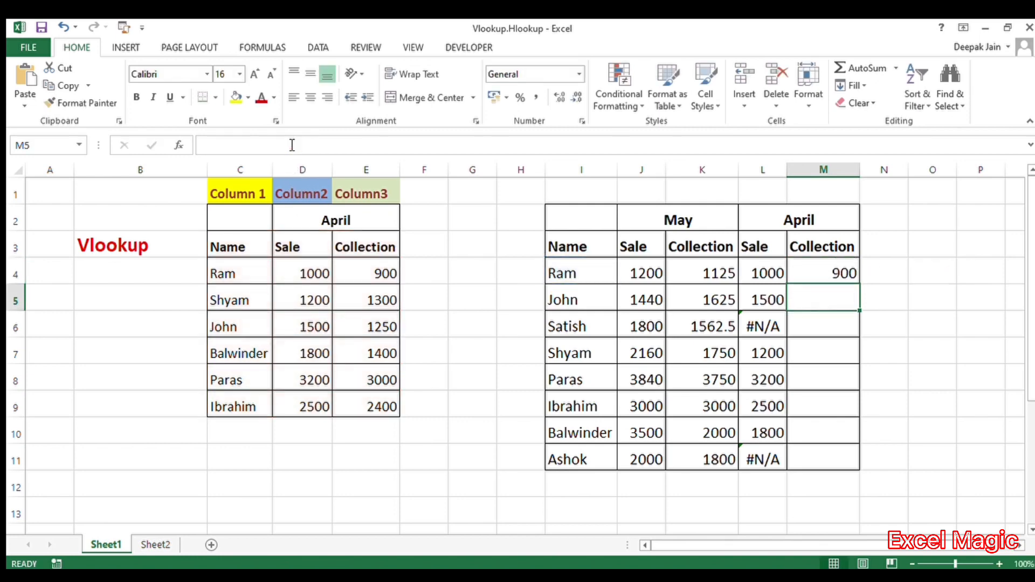
# Fill the April Collection formula down through M11.
pyautogui.click(808, 277)
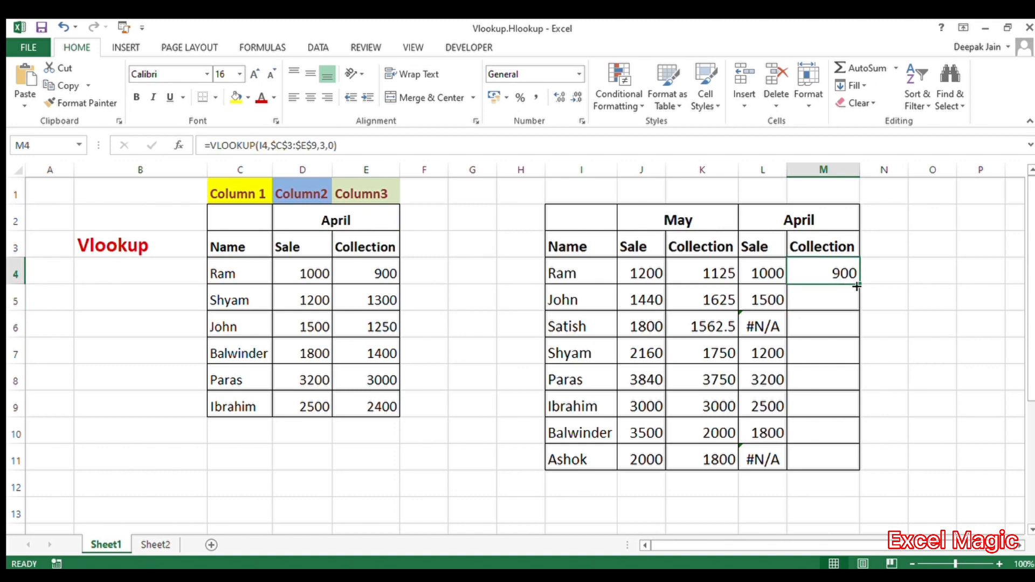
pyautogui.moveTo(857, 288); pyautogui.dragTo(835, 462)
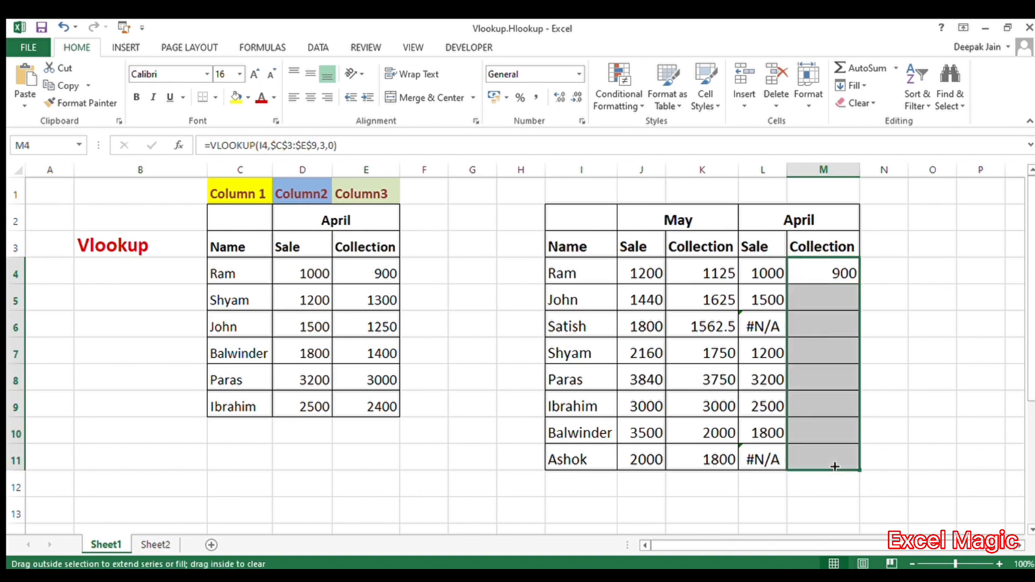
pyautogui.click(904, 417)
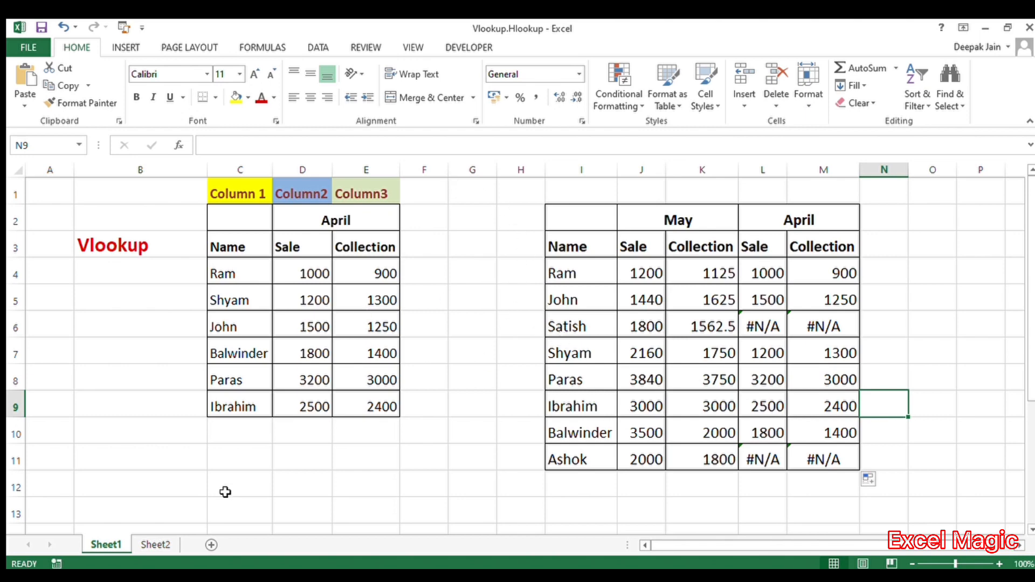
# On Sheet2, enter =hlookup(E7,E2:K4,2,0) in the April Sale cell for Ram.
pyautogui.click(151, 545)
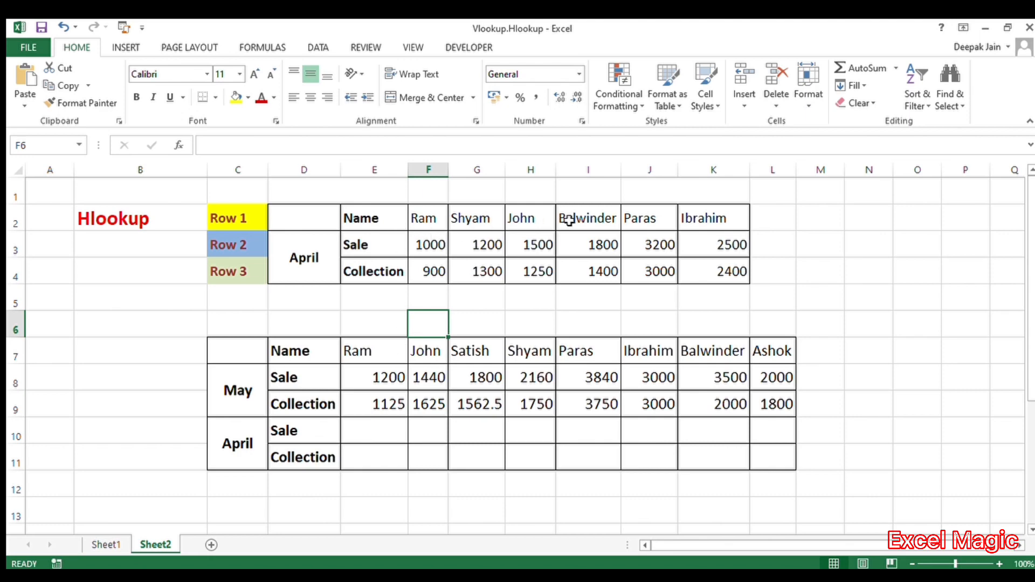
pyautogui.click(260, 390)
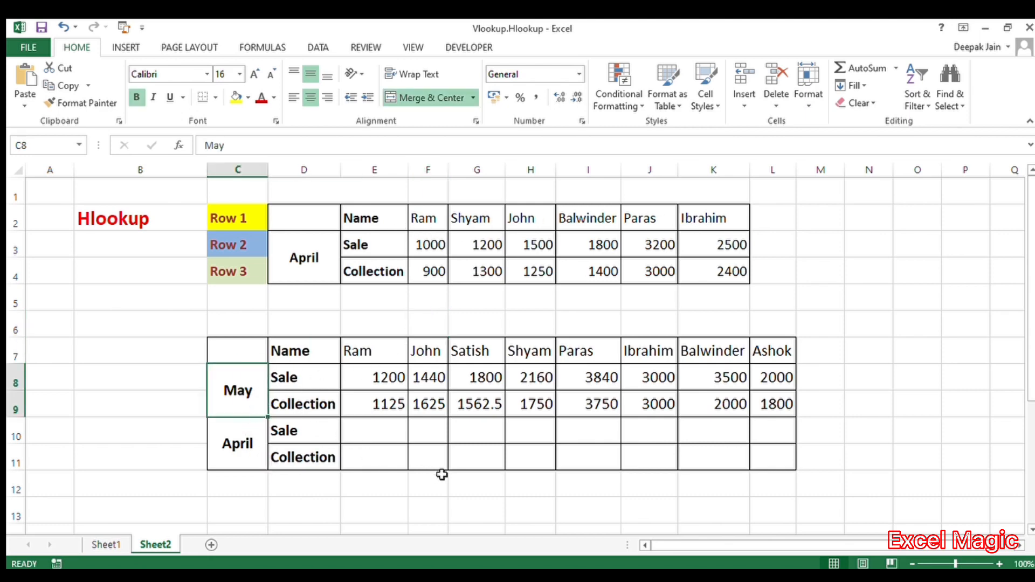
pyautogui.click(368, 438)
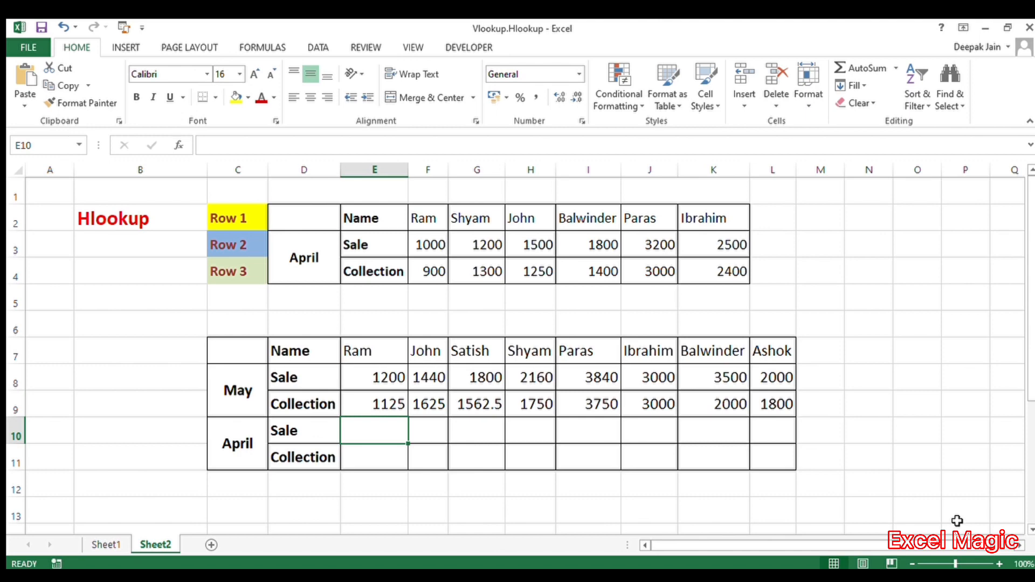
pyautogui.write('=')
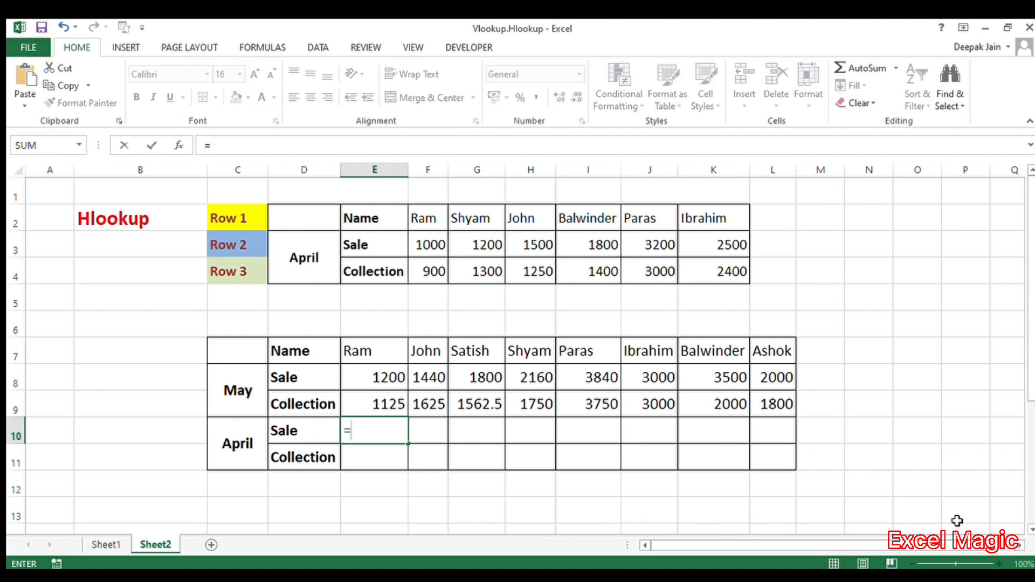
pyautogui.write('hlookup(')
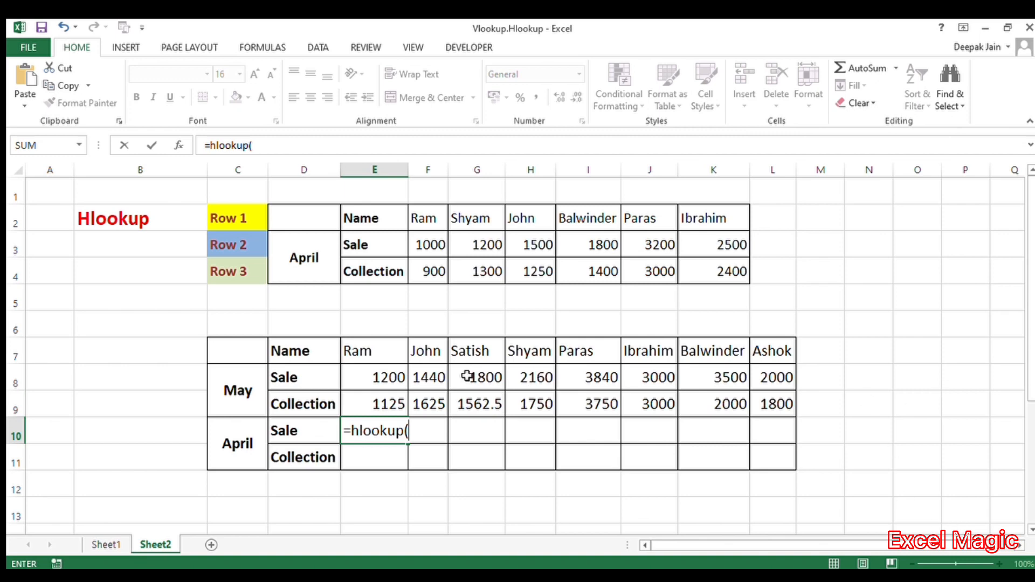
pyautogui.click(376, 352)
pyautogui.write(',')
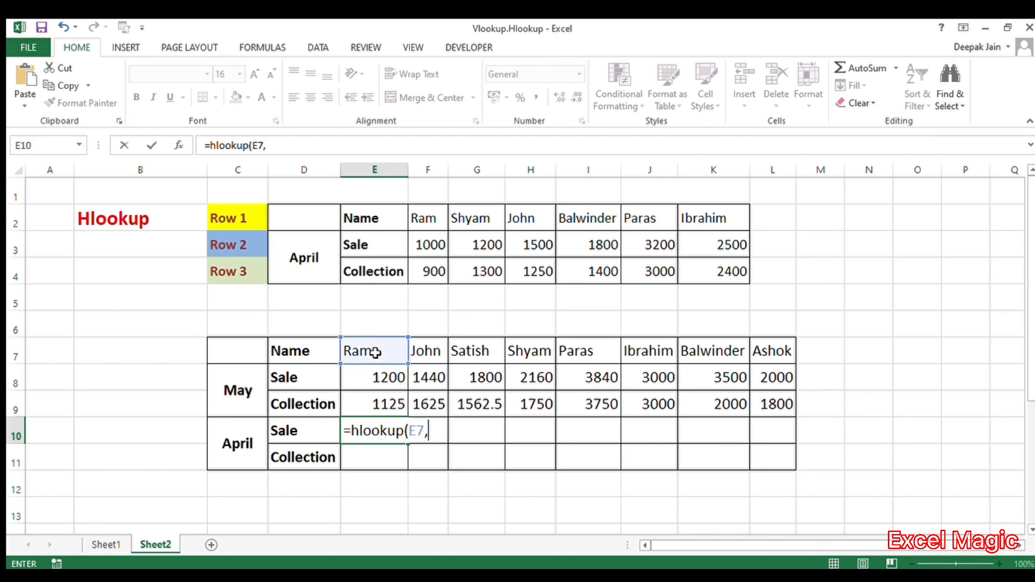
pyautogui.moveTo(388, 244); pyautogui.dragTo(583, 261)
pyautogui.click(372, 220)
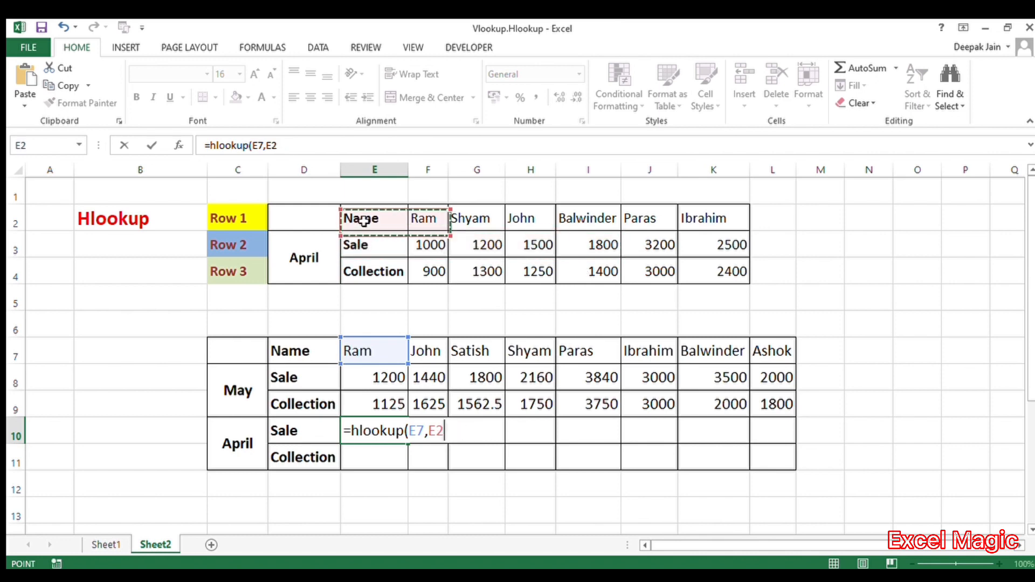
pyautogui.moveTo(416, 225); pyautogui.dragTo(721, 281)
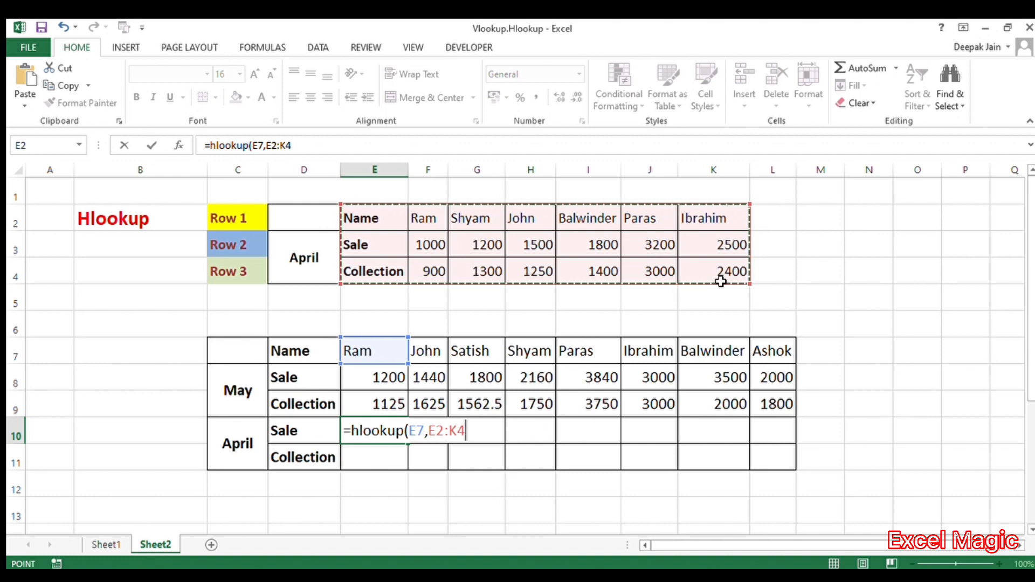
pyautogui.write(',')
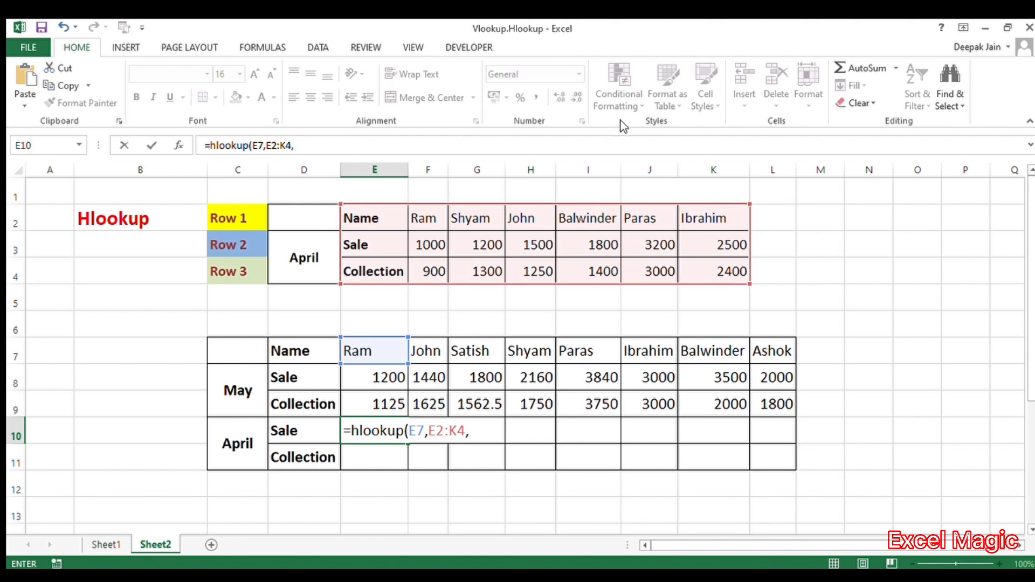
pyautogui.write('2,0)')
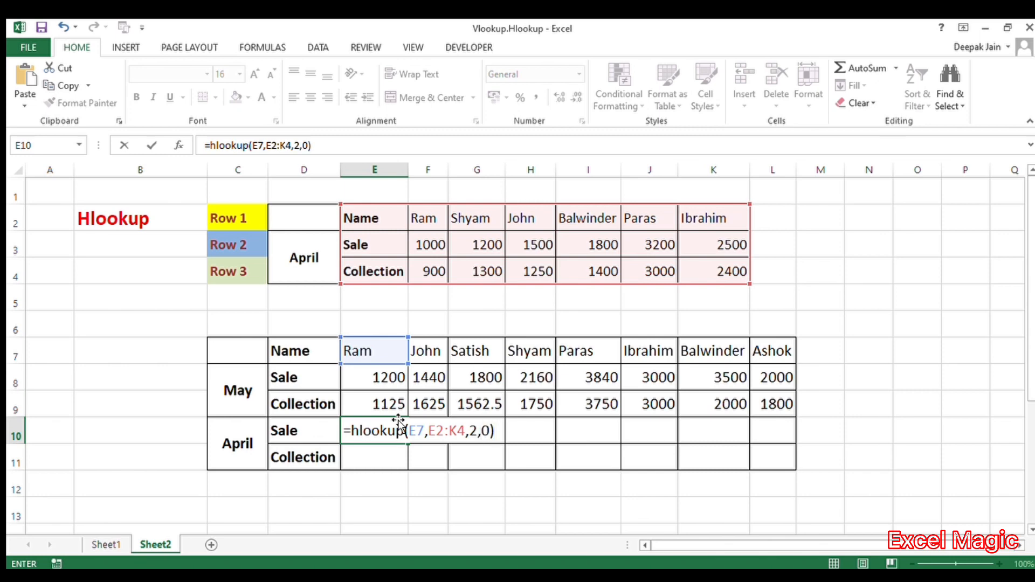
pyautogui.press('Return')
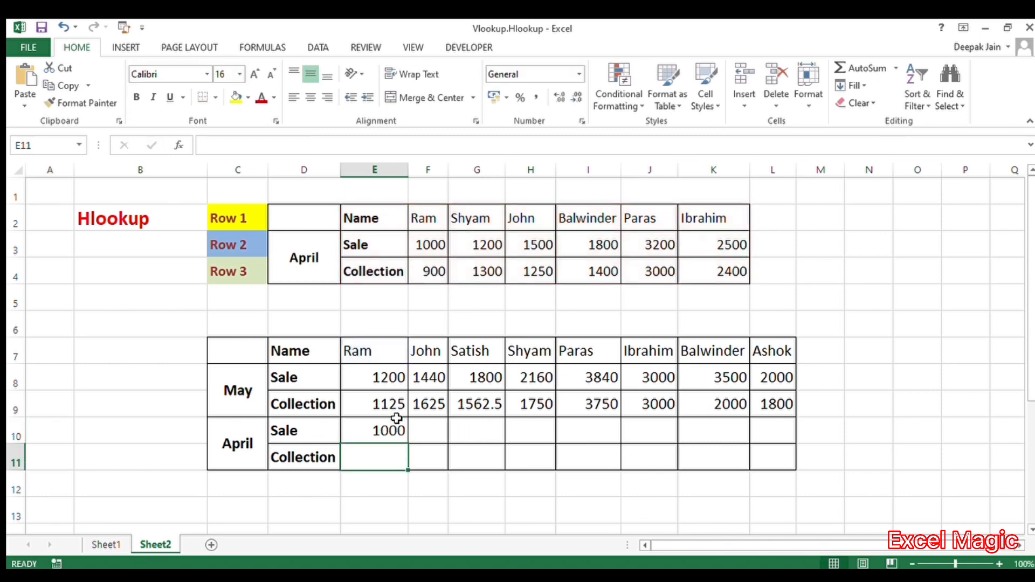
# Make the Sale formula's table range absolute as $E$2:$K$4 and confirm it.
pyautogui.click(370, 439)
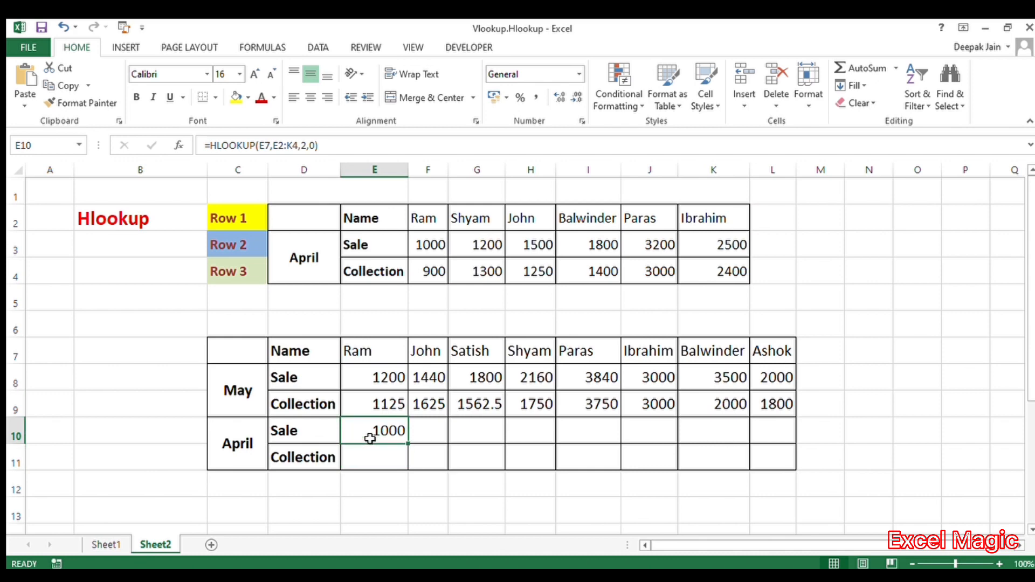
pyautogui.click(280, 149)
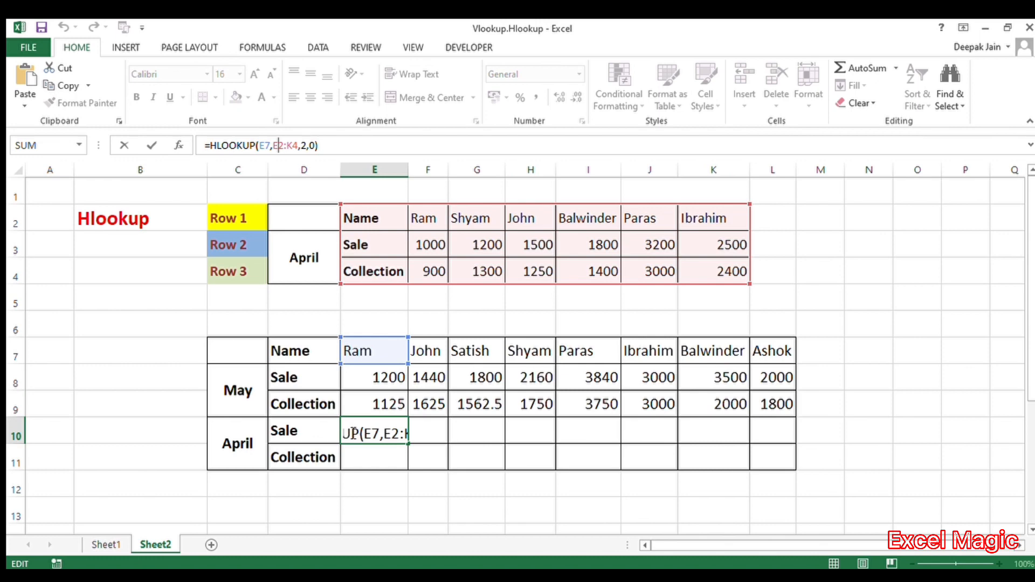
pyautogui.press('F4')
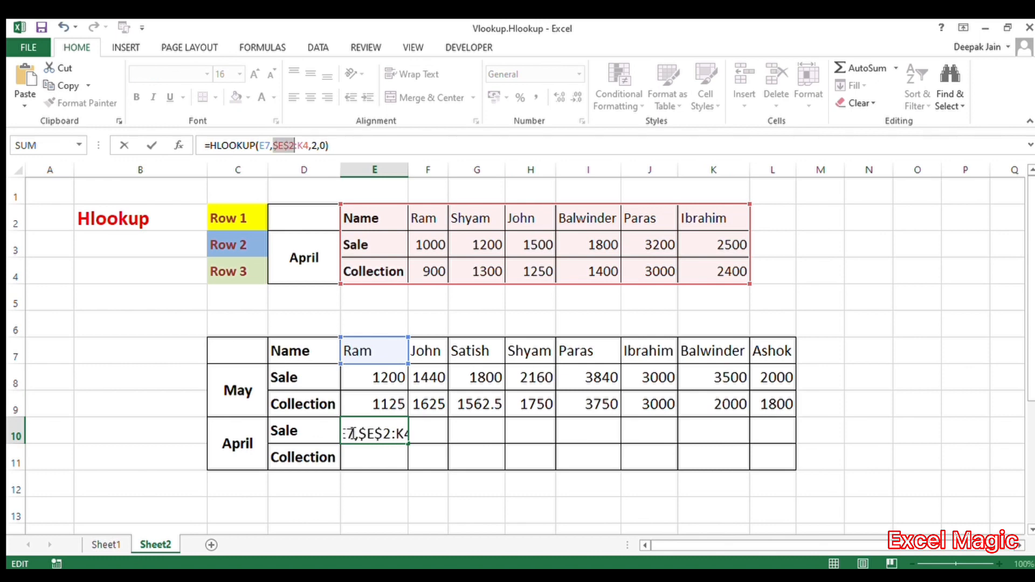
pyautogui.click(304, 147)
pyautogui.press('F4')
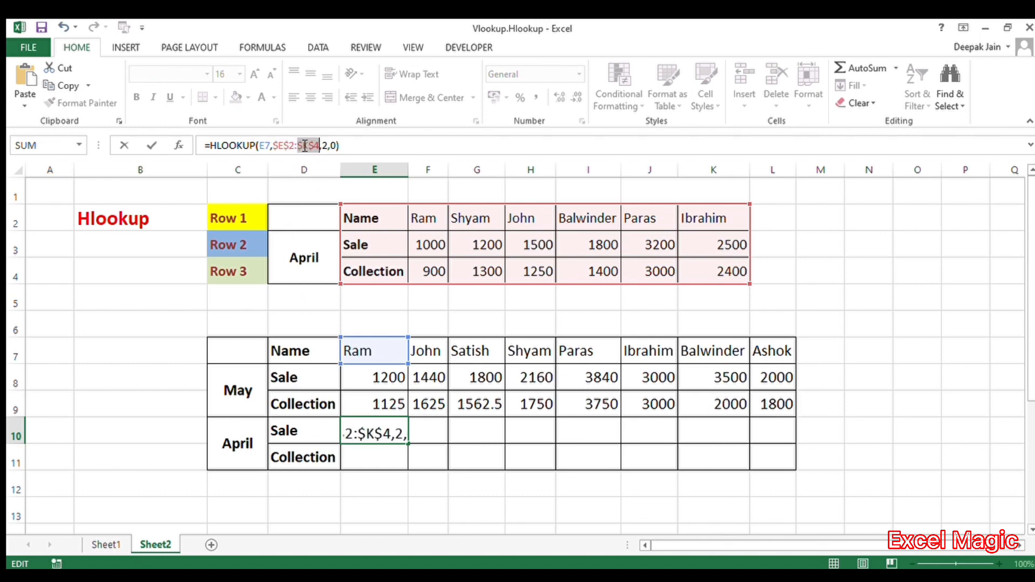
pyautogui.press('Return')
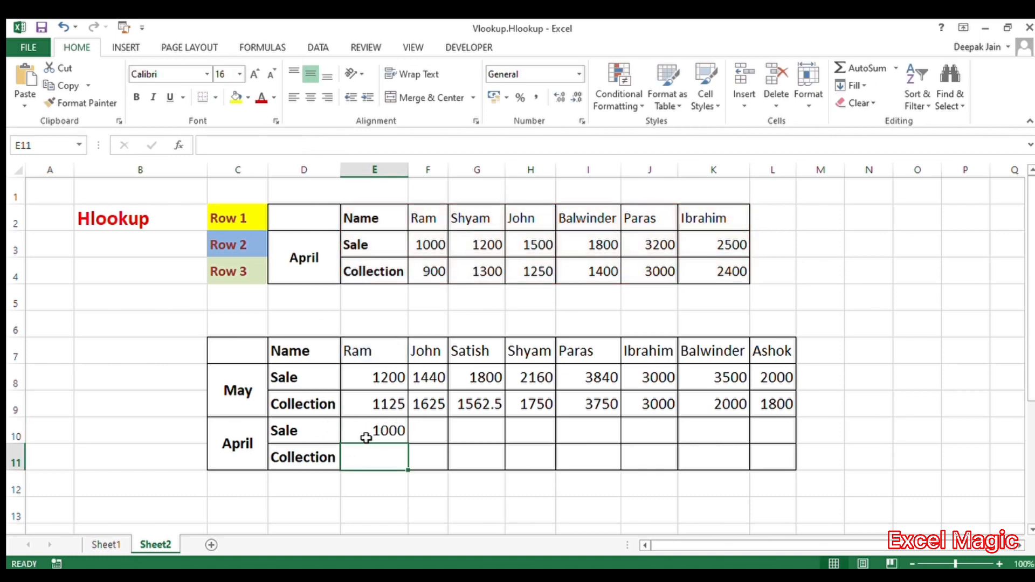
# Fill the April Sale formula right through L10.
pyautogui.click(366, 437)
pyautogui.moveTo(408, 446); pyautogui.dragTo(781, 467)
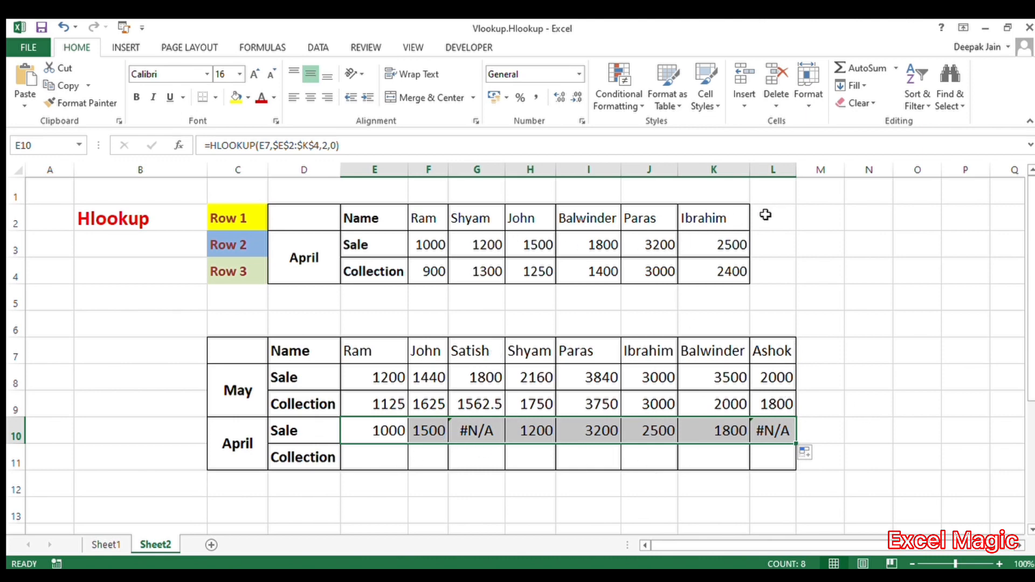
# In the April Collection cell for Ram, enter =Hlookup(E7,E2:K4,3,0).
pyautogui.click(368, 462)
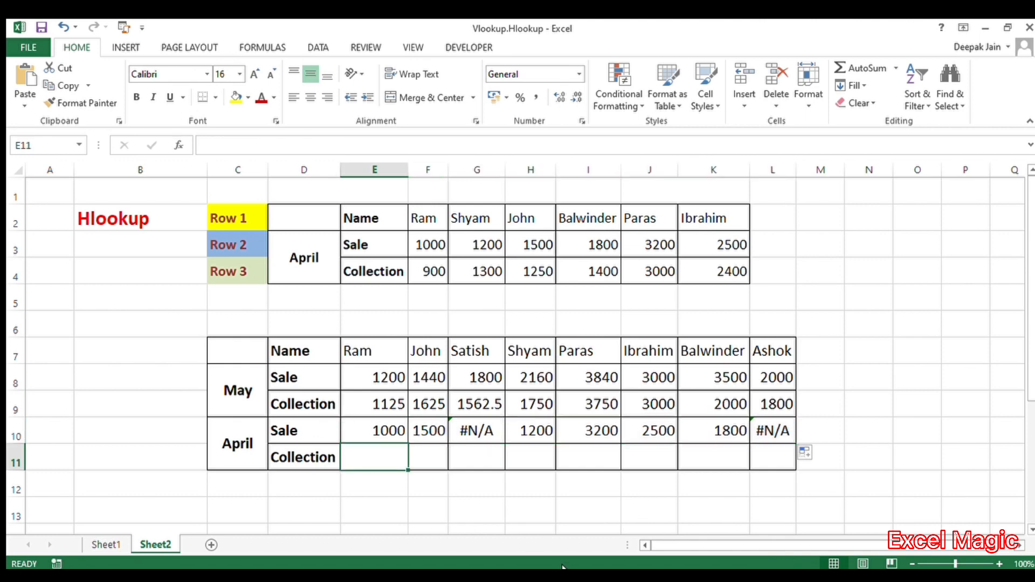
pyautogui.write('Hloo')
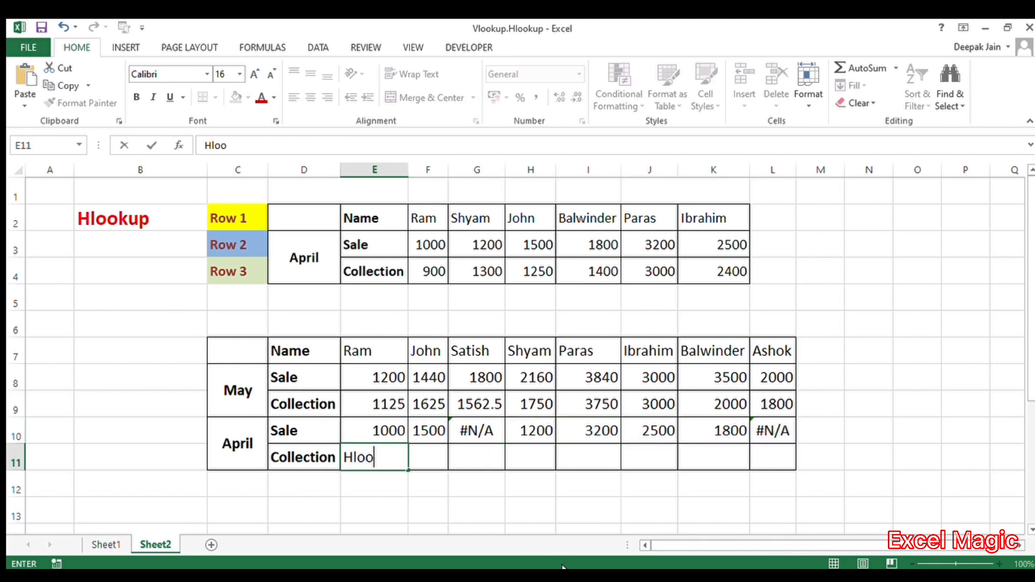
pyautogui.write('kup(')
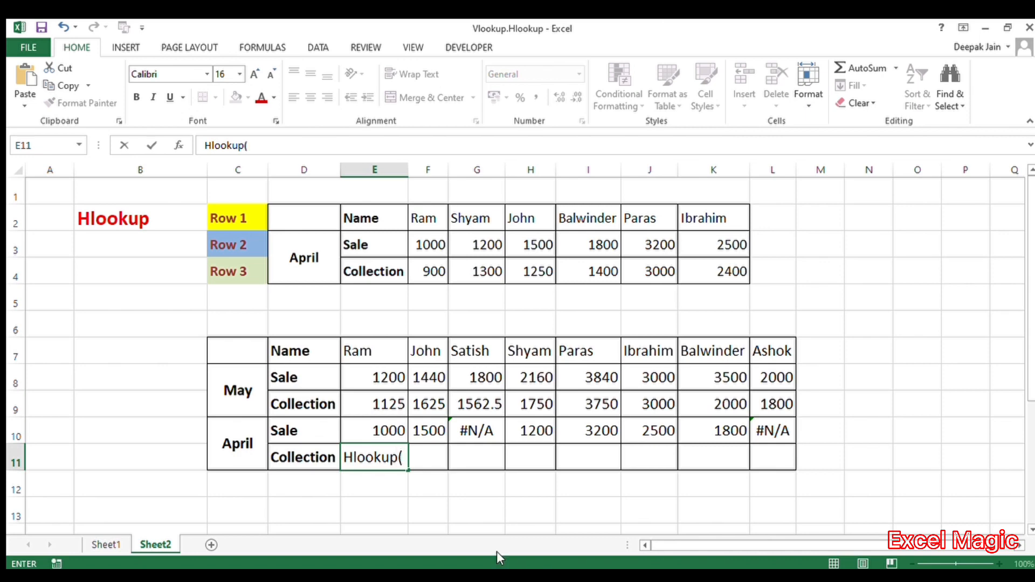
pyautogui.click(383, 356)
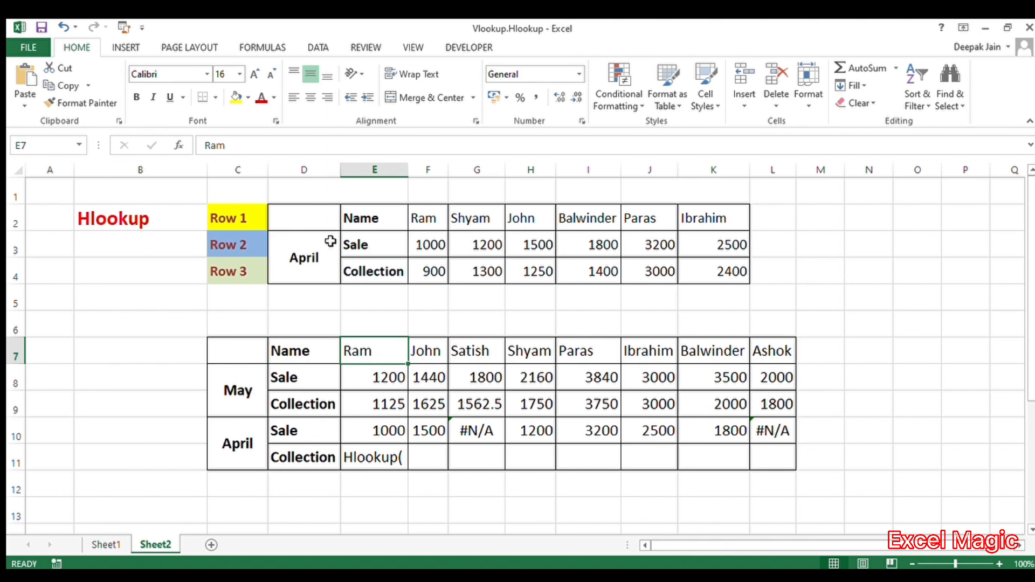
pyautogui.click(385, 463)
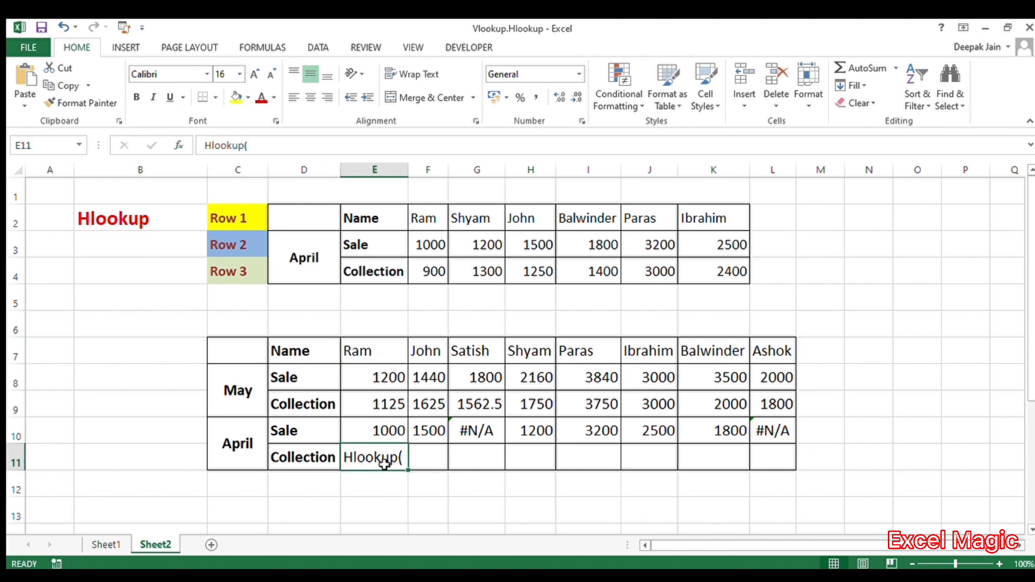
pyautogui.click(206, 146)
pyautogui.write('=')
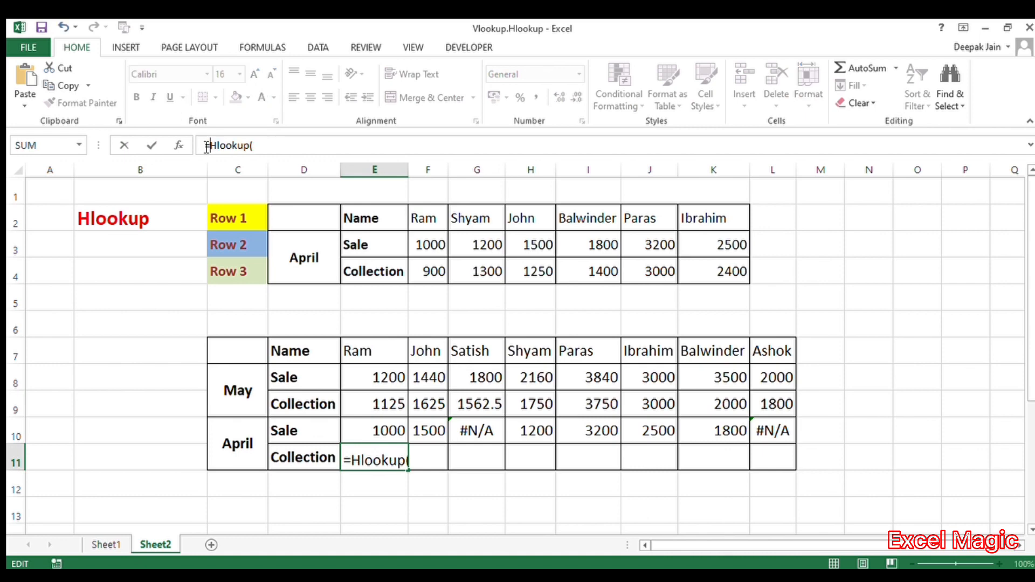
pyautogui.click(388, 464)
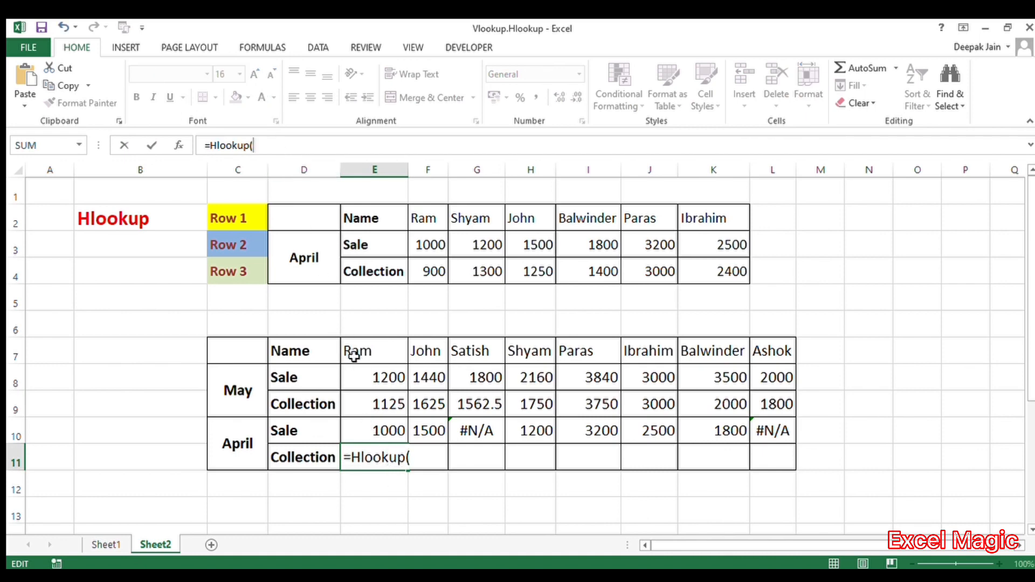
pyautogui.click(375, 356)
pyautogui.write(',')
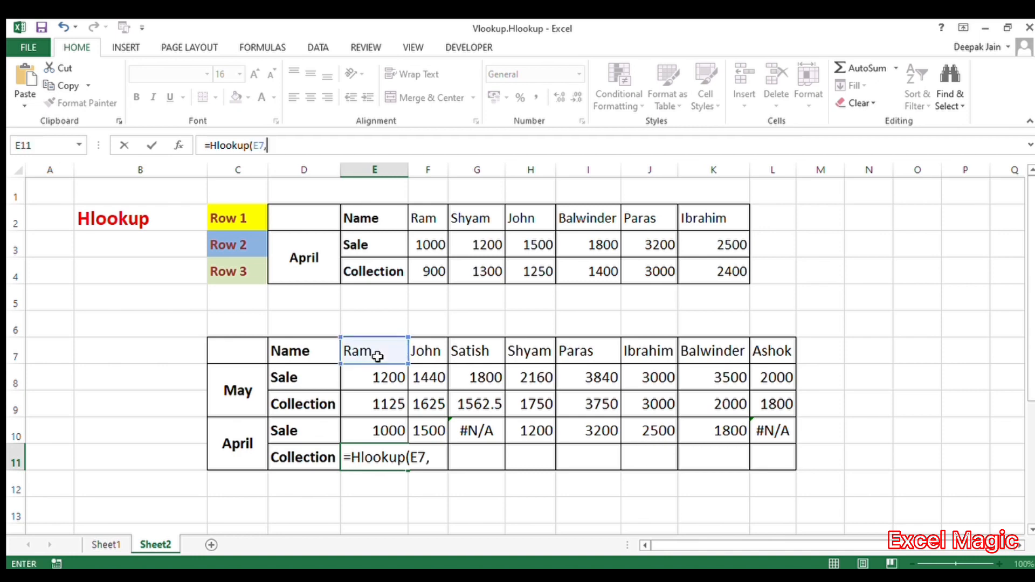
pyautogui.moveTo(377, 217); pyautogui.dragTo(722, 272)
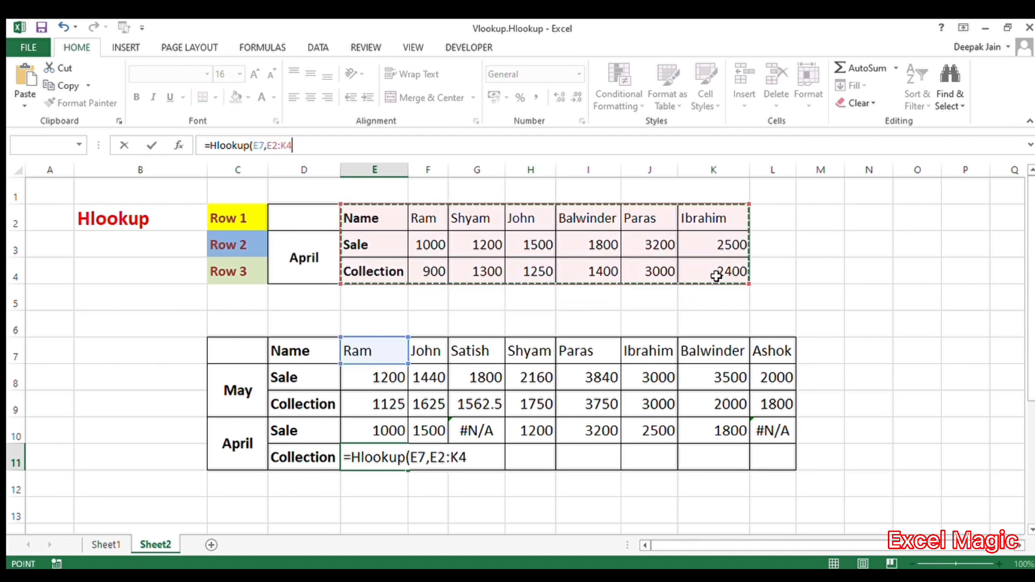
pyautogui.write(',')
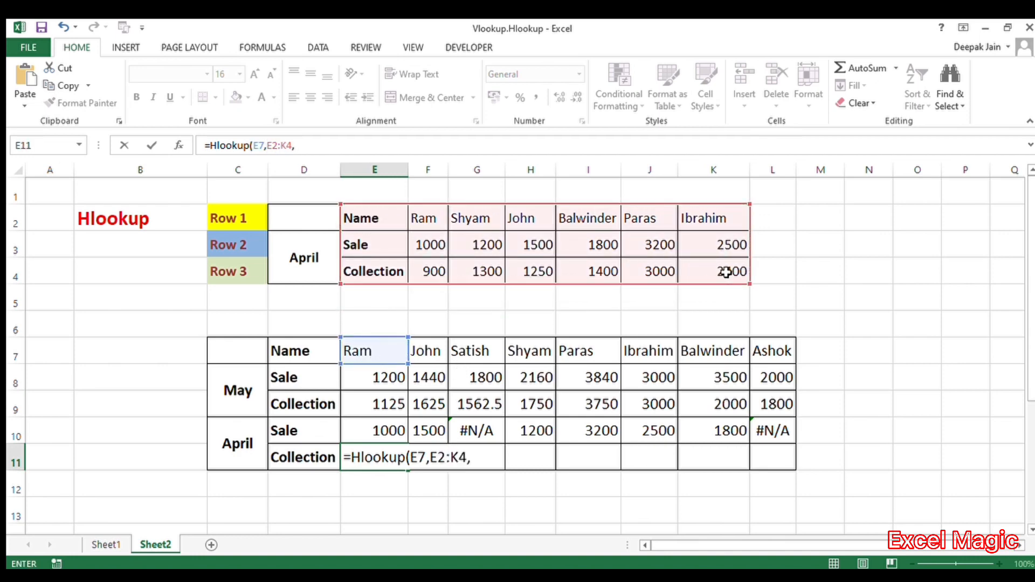
pyautogui.write('3,0)')
# Make the Collection formula's table range absolute as $E$2:$K$4 and confirm it.
pyautogui.click(272, 151)
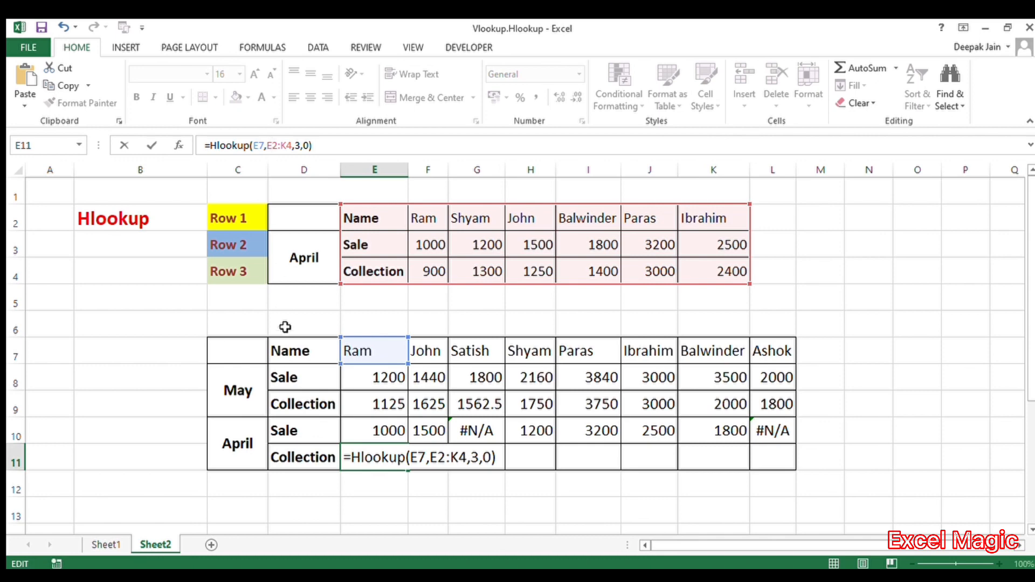
pyautogui.press('F4')
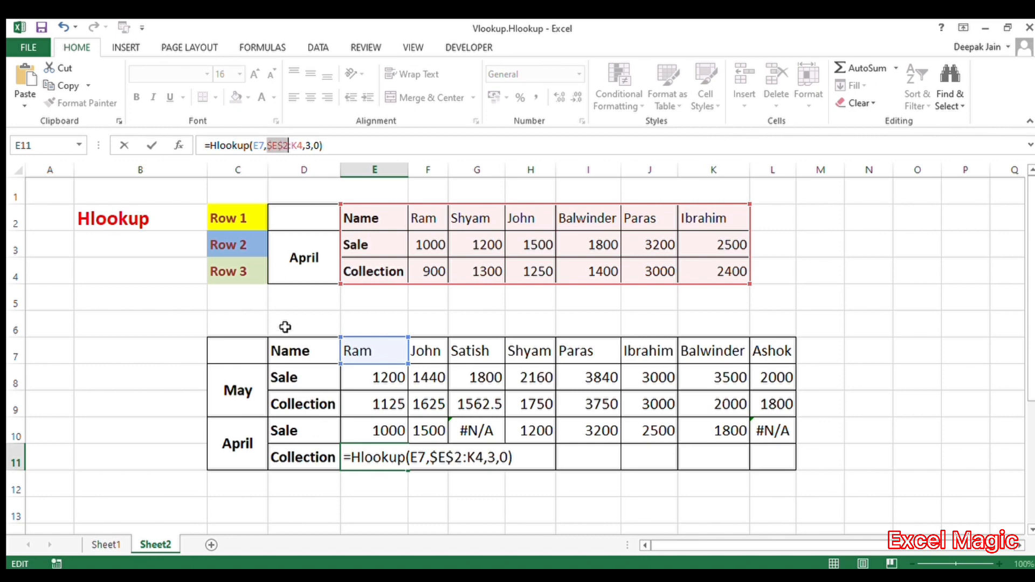
pyautogui.click(297, 149)
pyautogui.press('F4')
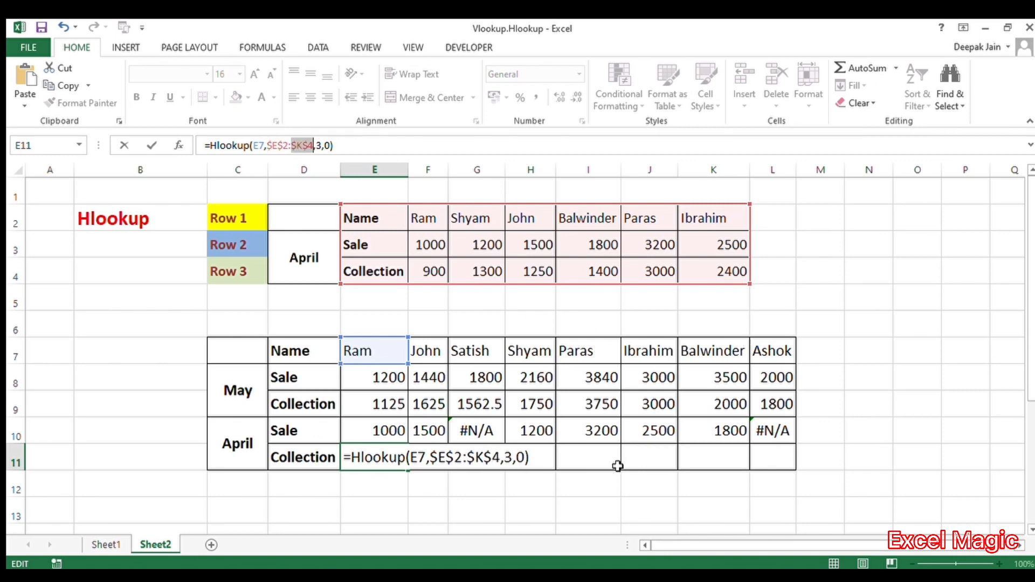
pyautogui.press('Return')
# Fill the April Collection formula right through L11.
pyautogui.click(395, 448)
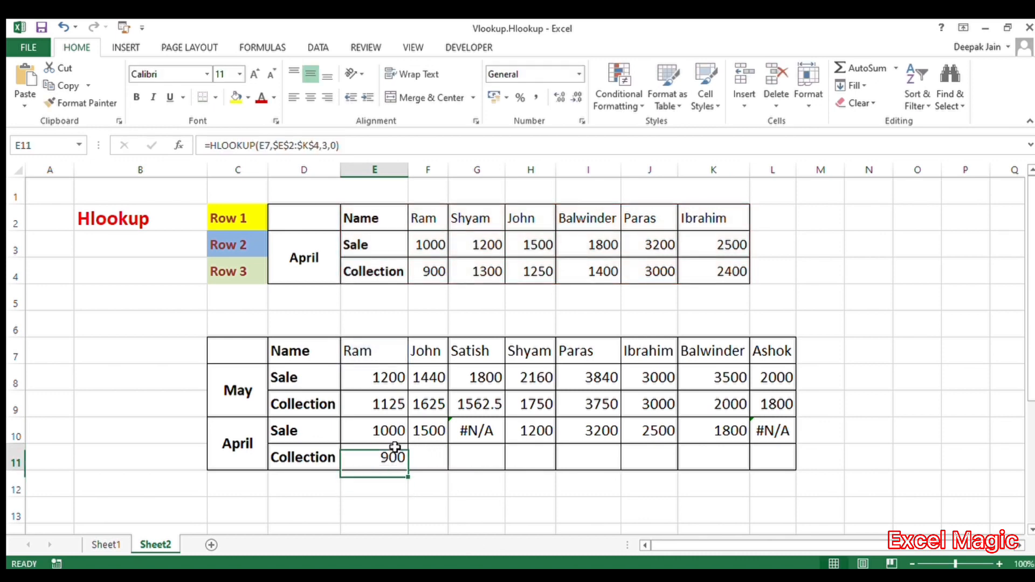
pyautogui.moveTo(409, 474); pyautogui.dragTo(776, 478)
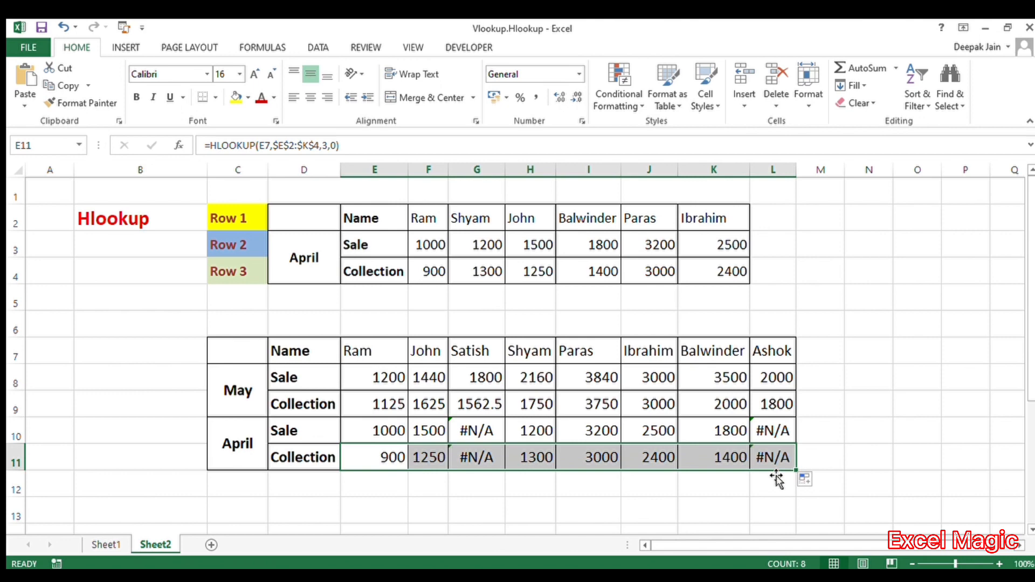
pyautogui.click(870, 400)
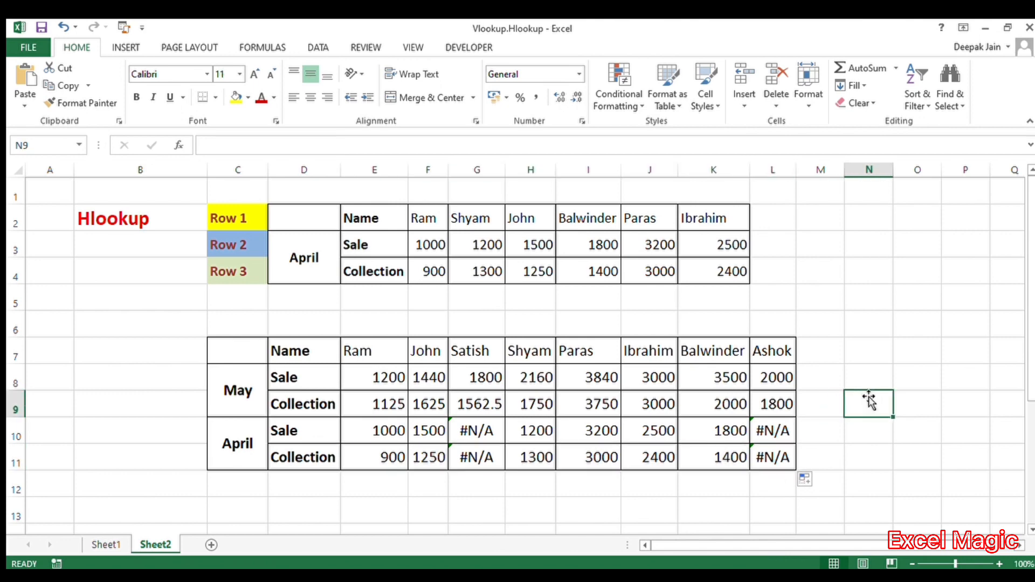